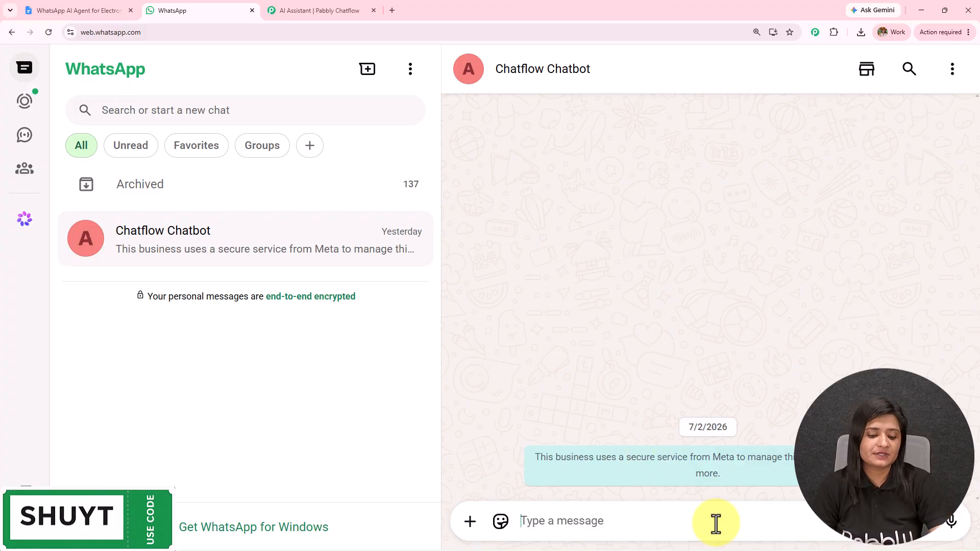
# Ask the chatbot for the best gaming smartphone under ₹30,000 and review its recommendations.
pyautogui.write('Which smartphone is best under ₹30,000 for gaming?')
pyautogui.hotkey('ctrl', 'a')
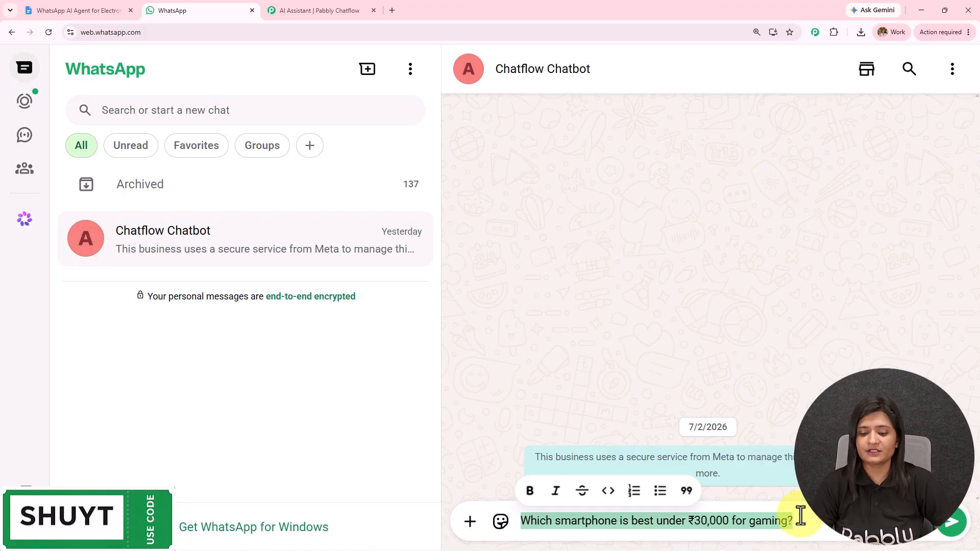
pyautogui.press('Return')
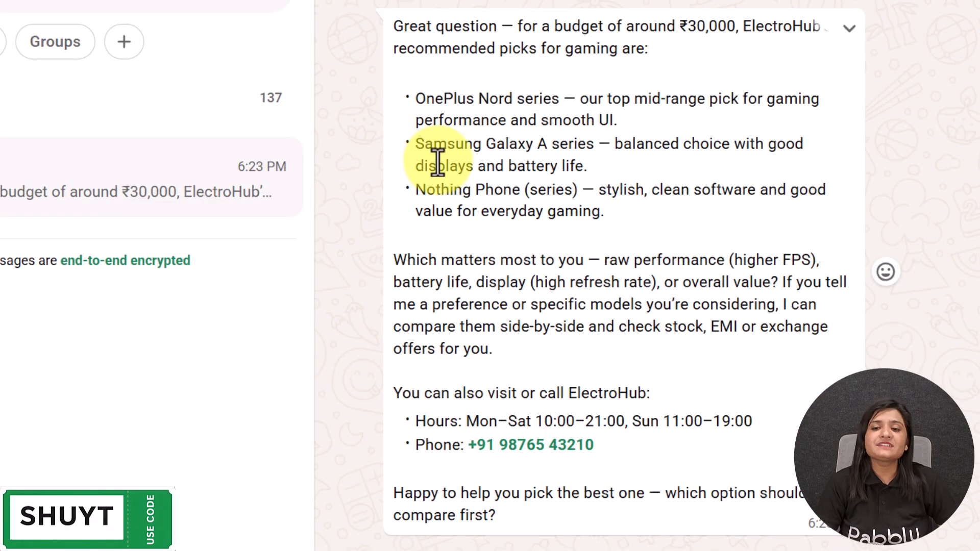
pyautogui.moveTo(386, 26); pyautogui.dragTo(958, 127)
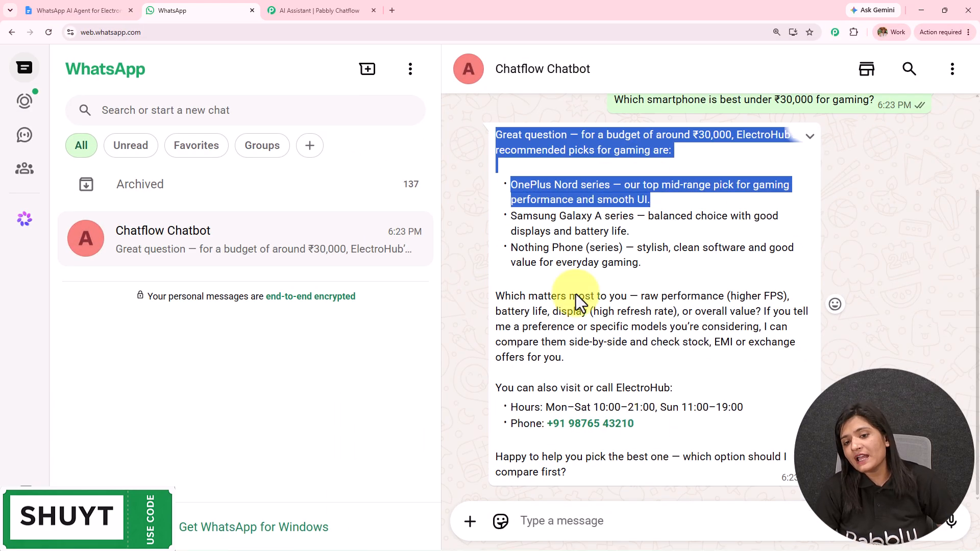
# Ask the chatbot 'Do you provide installation?' and review its reply on eligible items and timing.
pyautogui.click(684, 519)
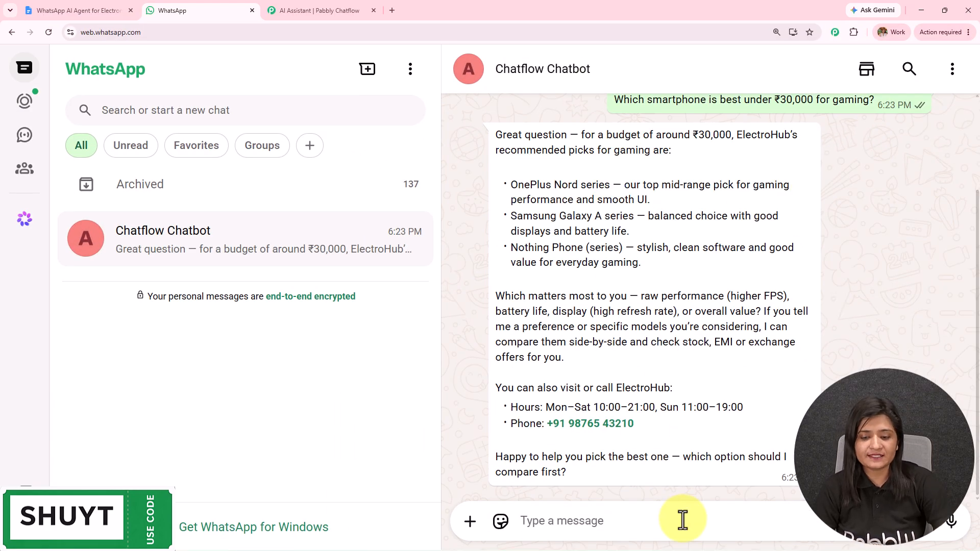
pyautogui.write('Do you provide installation?')
pyautogui.moveTo(690, 516); pyautogui.dragTo(392, 501)
pyautogui.press('Return')
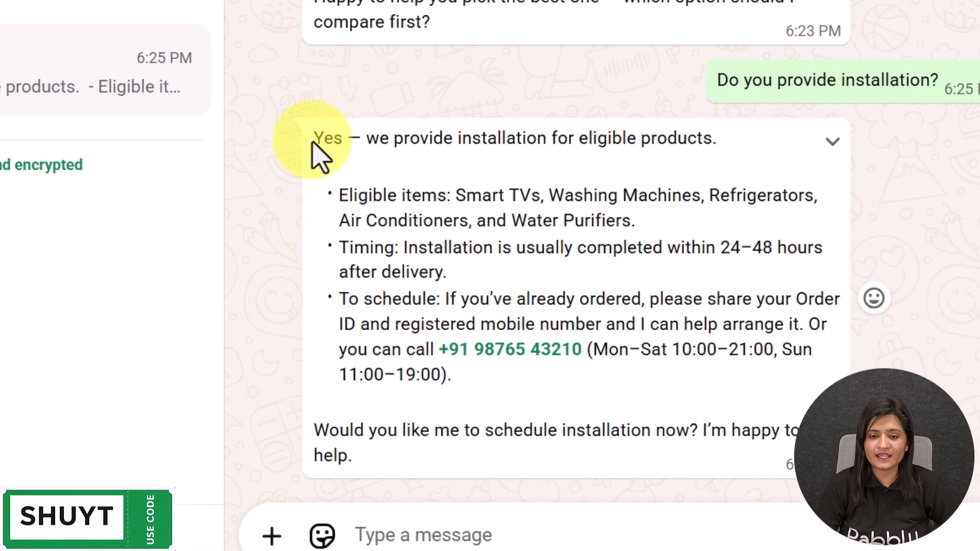
pyautogui.moveTo(495, 283); pyautogui.dragTo(811, 286)
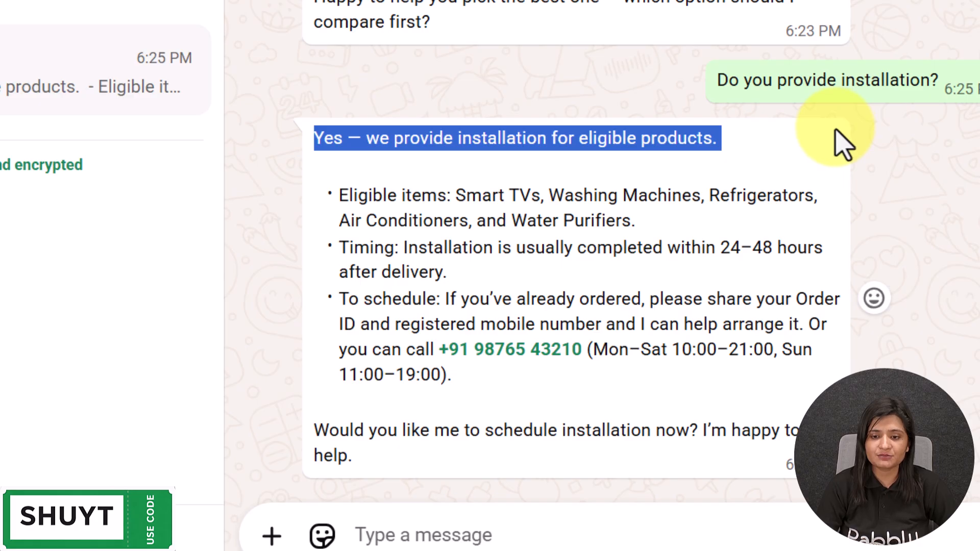
pyautogui.moveTo(454, 195); pyautogui.dragTo(507, 473)
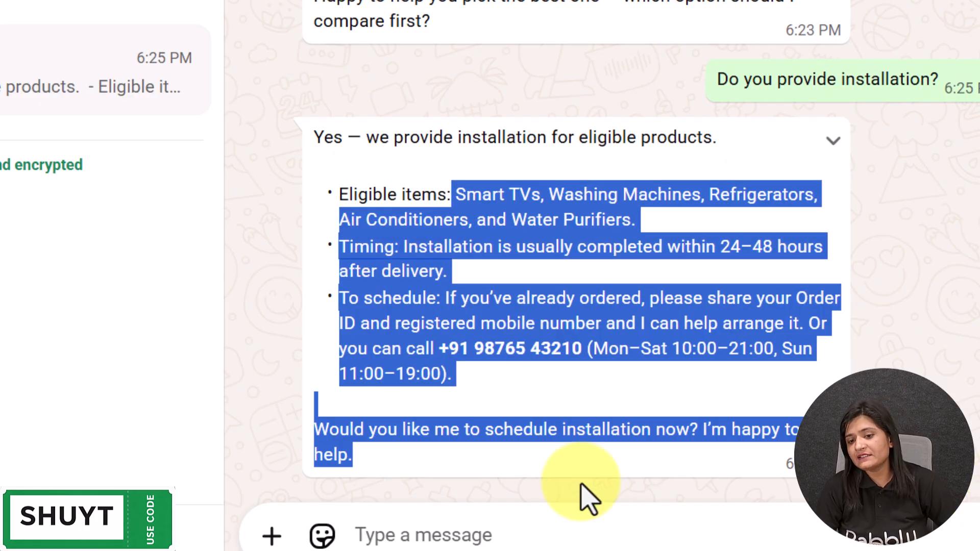
pyautogui.click(536, 538)
# Send the chatbot the question 'Do you have iPhone in stock?'.
pyautogui.write('Do you have iPhone in stock?')
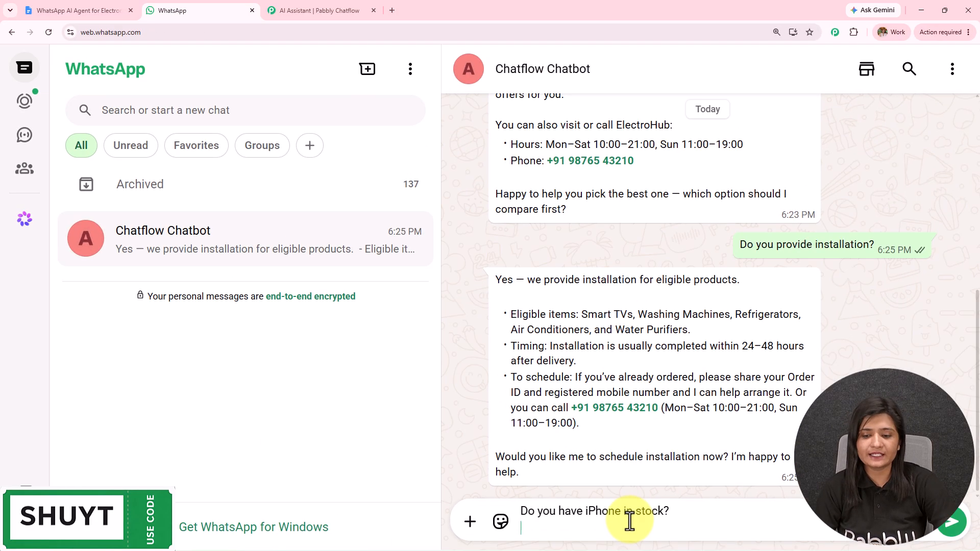
pyautogui.hotkey('ctrl', 'a')
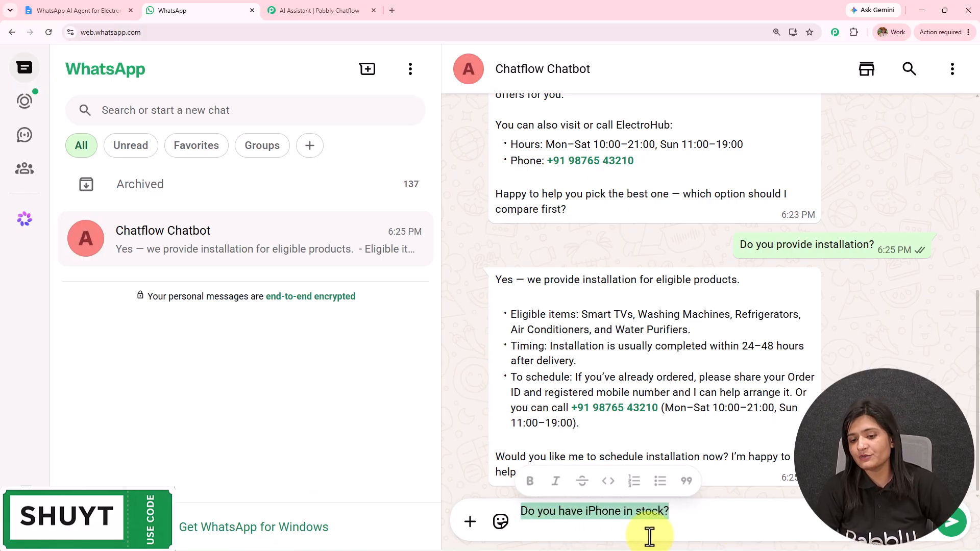
pyautogui.press('Return')
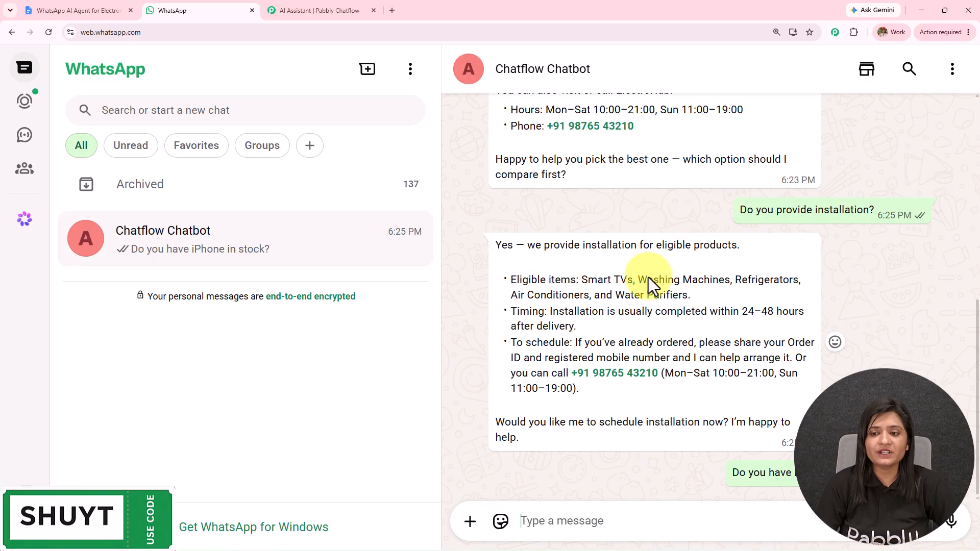
pyautogui.scroll(4, 706, 300)
pyautogui.scroll(4, 706, 306)
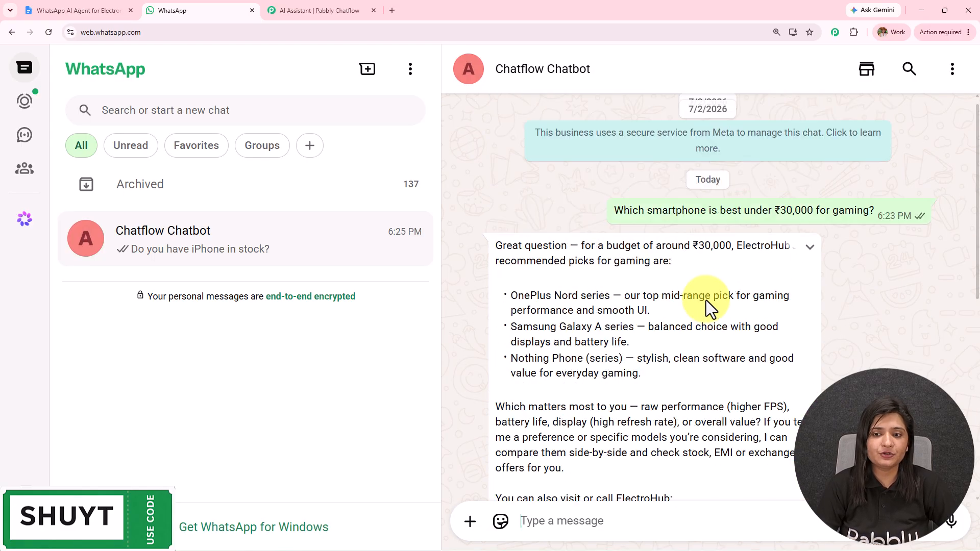
pyautogui.scroll(-3, 706, 306)
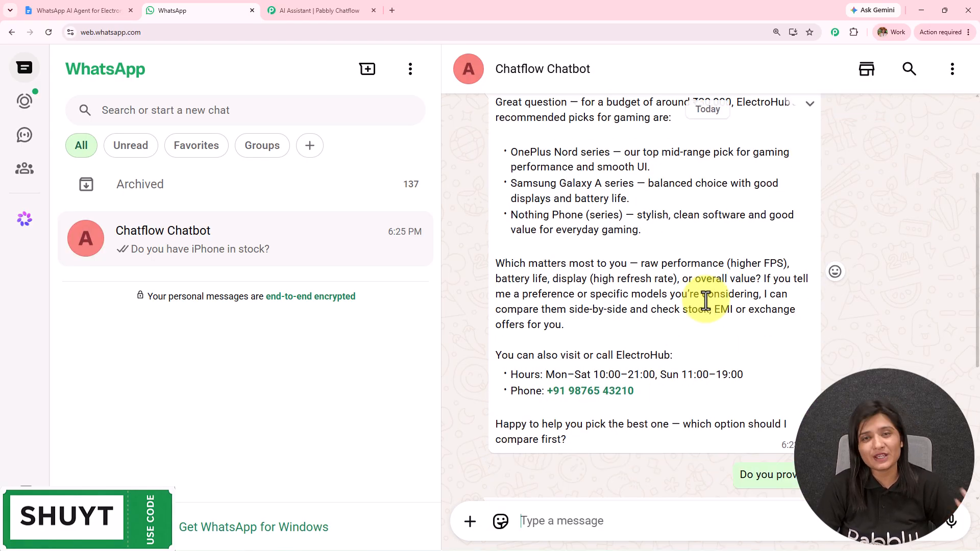
pyautogui.scroll(-5, 706, 301)
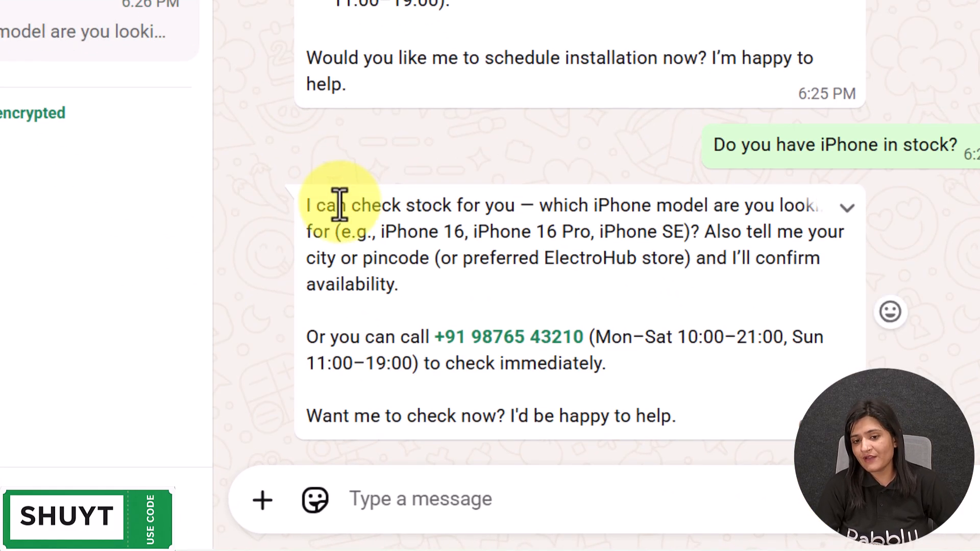
# Review the bot's stock reply, which asks which iPhone model and city.
pyautogui.tripleClick(306, 217)
pyautogui.click(384, 204)
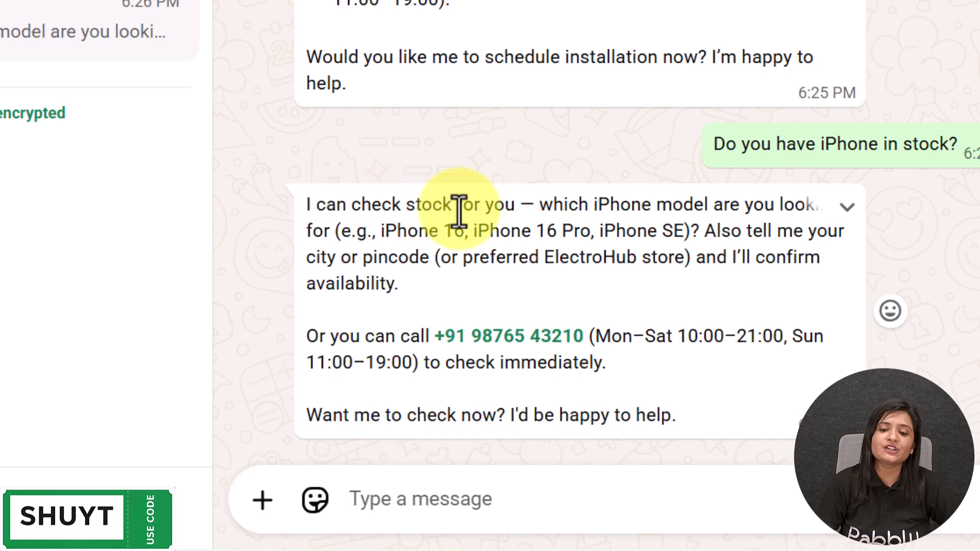
pyautogui.moveTo(536, 207); pyautogui.dragTo(934, 201)
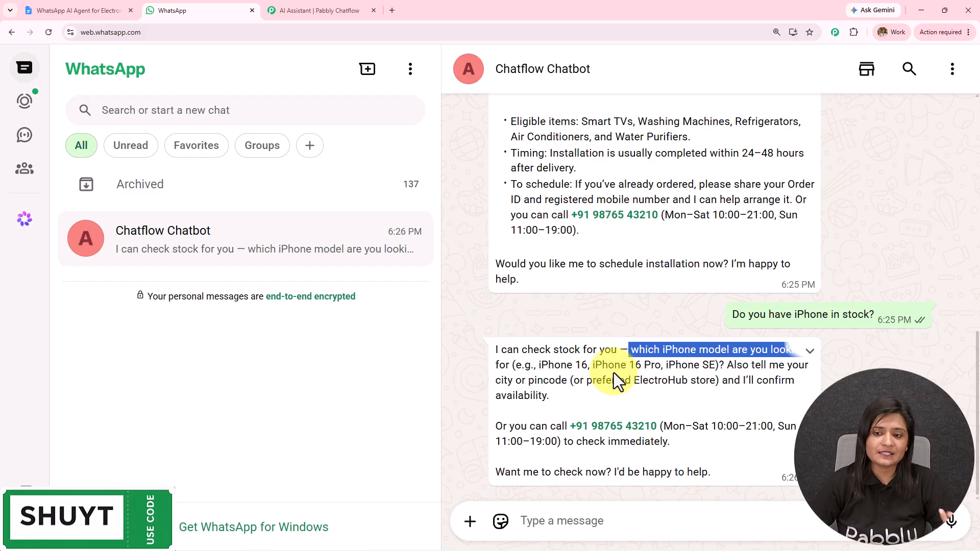
pyautogui.scroll(10, 685, 314)
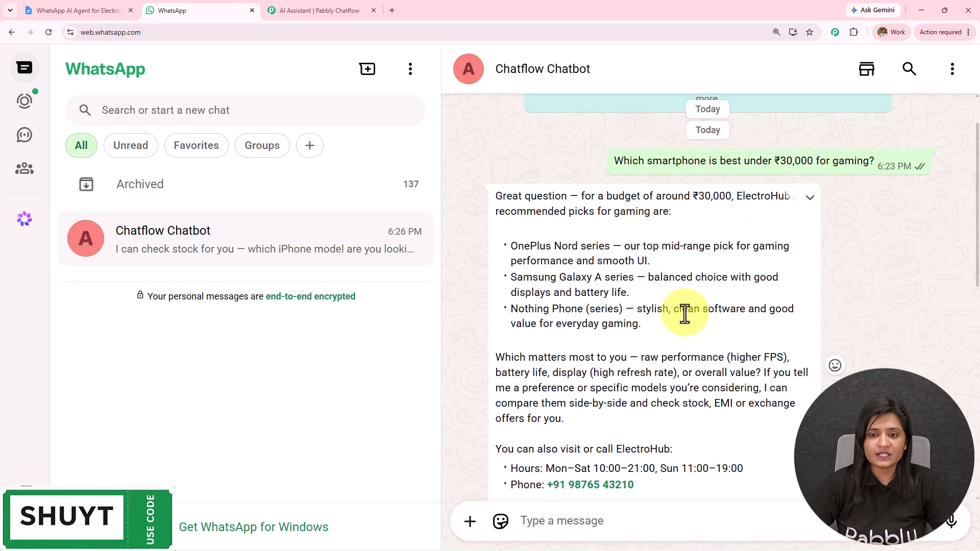
pyautogui.scroll(2, 675, 314)
pyautogui.scroll(-5, 704, 258)
pyautogui.scroll(-6, 703, 258)
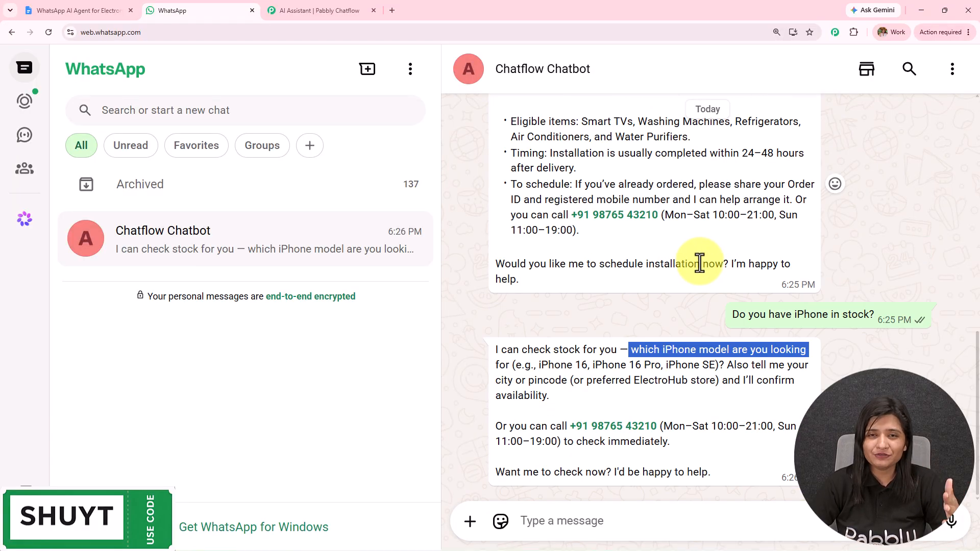
pyautogui.scroll(8, 700, 263)
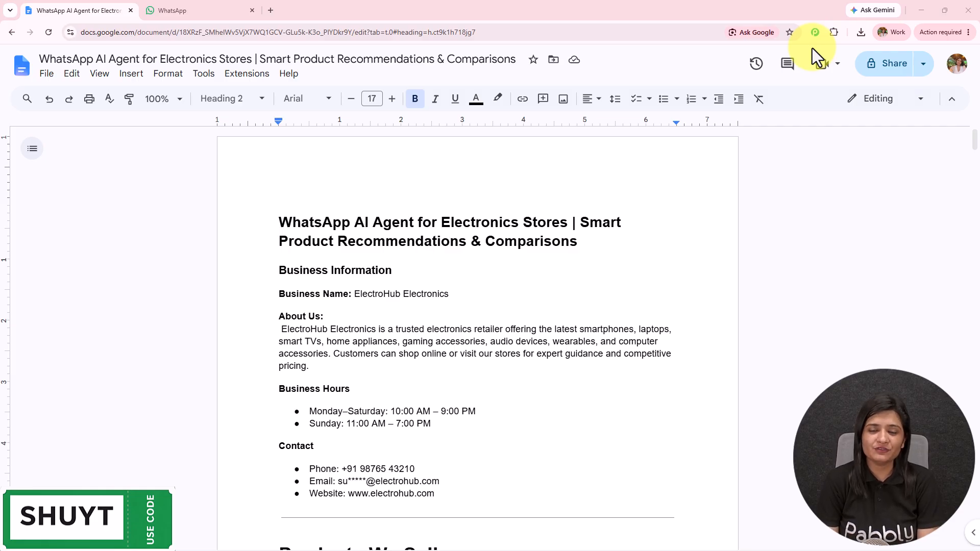
# Load pabbly.com/chatflow in a new tab and dismiss the limited-time offer popup.
pyautogui.click(272, 13)
pyautogui.click(254, 32)
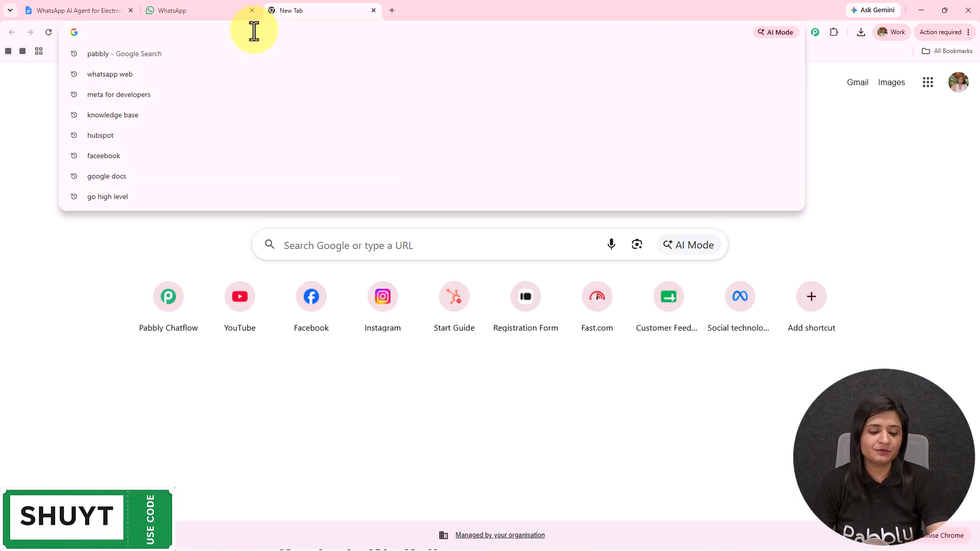
pyautogui.write('www.')
pyautogui.press('Return')
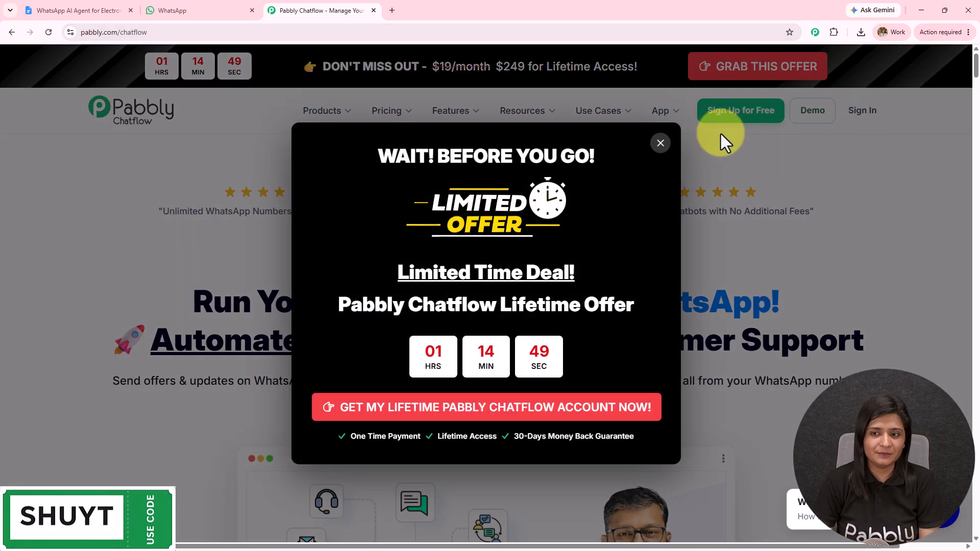
pyautogui.click(660, 146)
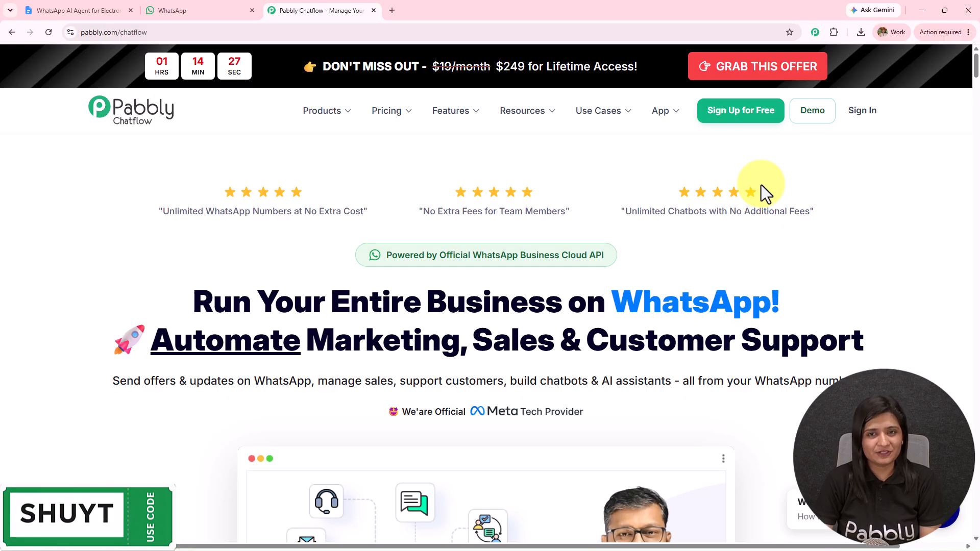
# Sign in and launch Pabbly Chatflow from the All Pabbly Apps page.
pyautogui.click(861, 117)
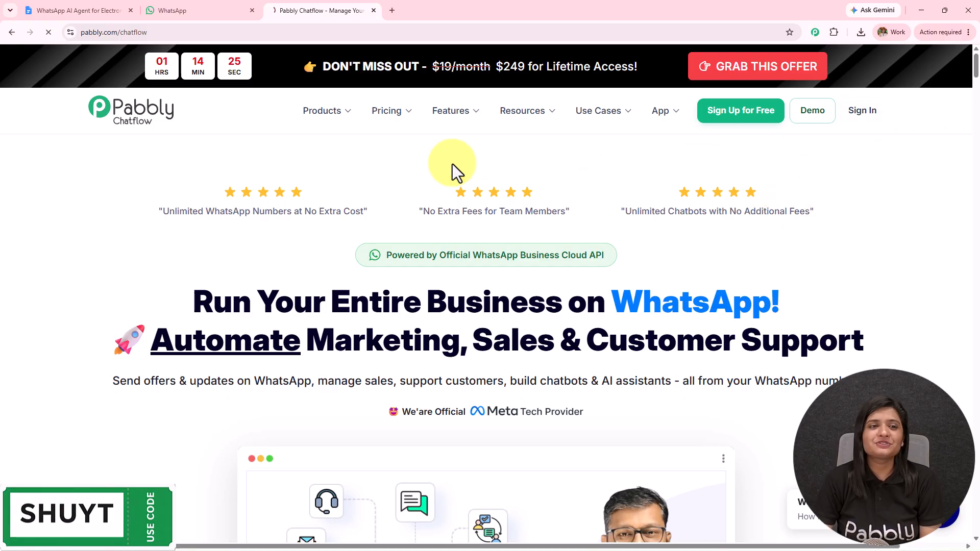
pyautogui.moveTo(83, 134); pyautogui.dragTo(403, 135)
pyautogui.moveTo(770, 446); pyautogui.dragTo(783, 422)
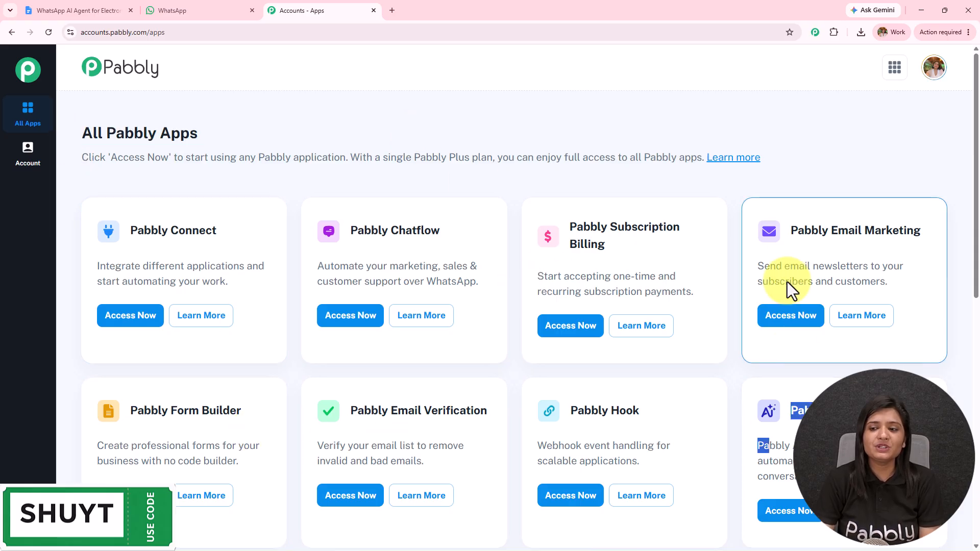
pyautogui.moveTo(350, 233); pyautogui.dragTo(525, 213)
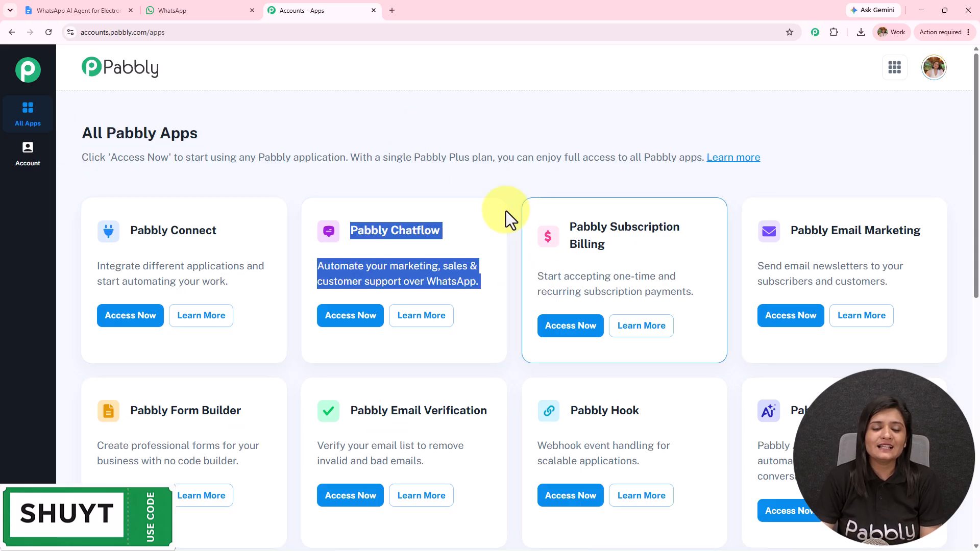
pyautogui.click(346, 317)
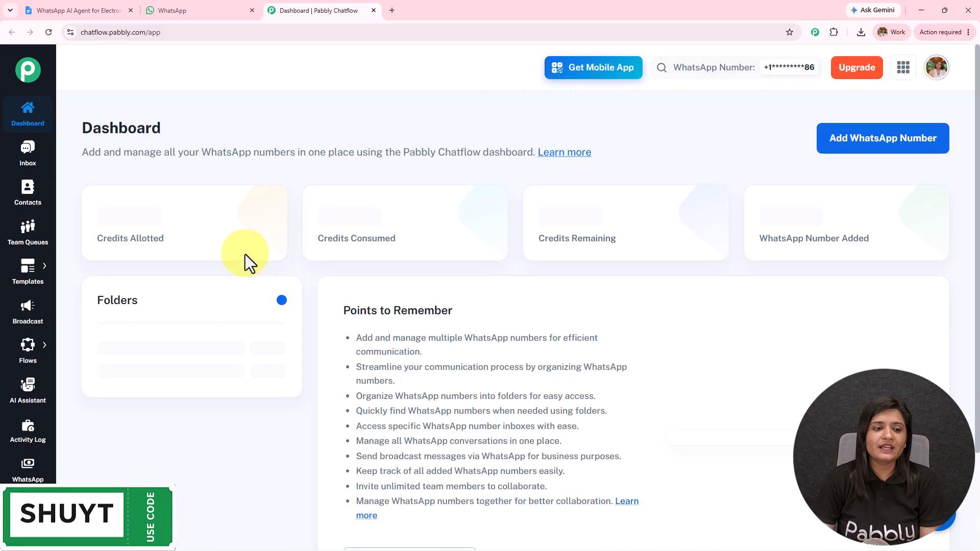
# Open and close the WhatsApp Connect and Manual Token Connect options, leaving the dashboard.
pyautogui.scroll(-3, 240, 255)
pyautogui.scroll(3, 241, 255)
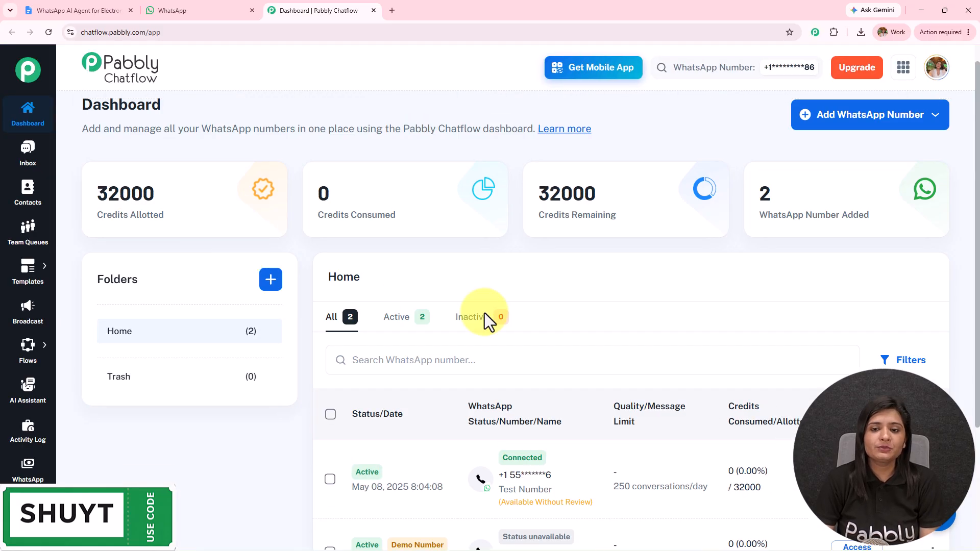
pyautogui.moveTo(871, 219)
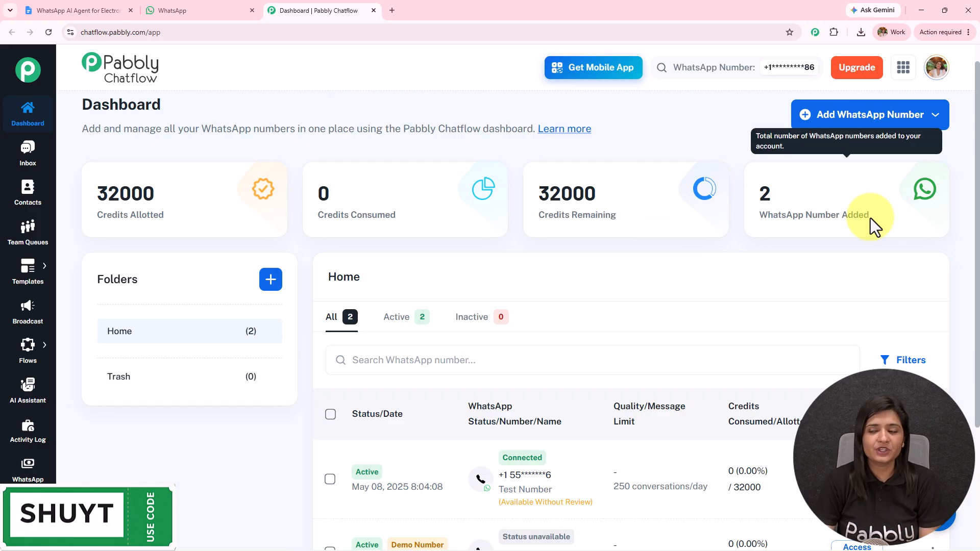
pyautogui.click(884, 120)
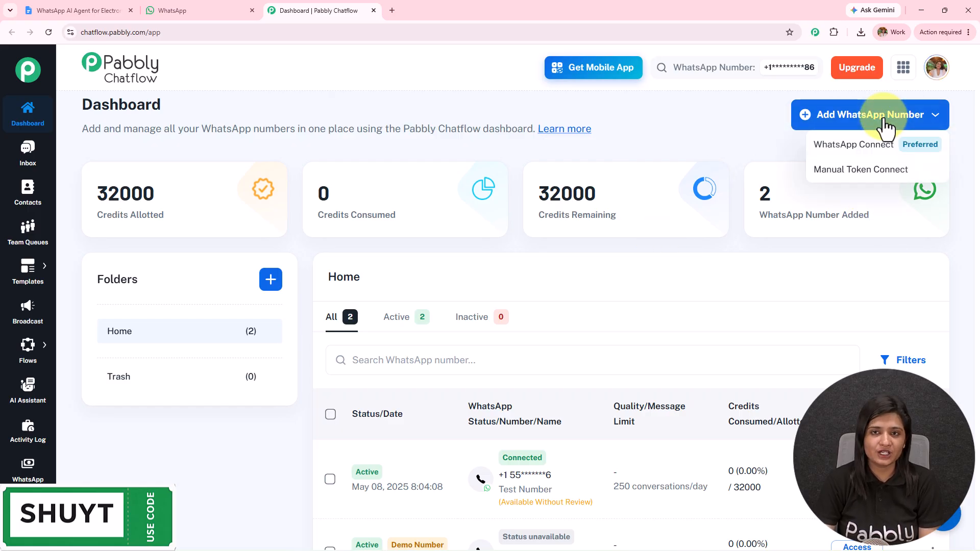
pyautogui.click(842, 147)
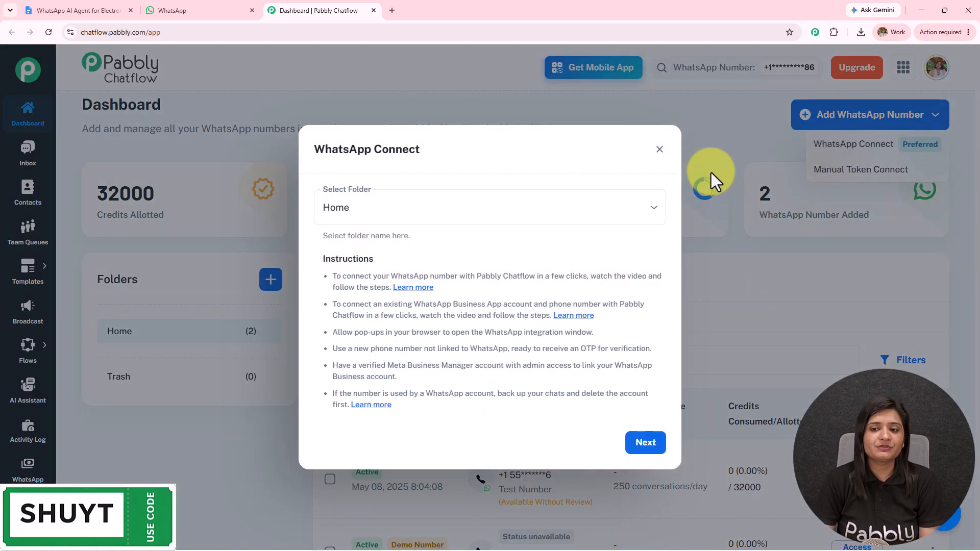
pyautogui.click(658, 150)
pyautogui.click(935, 171)
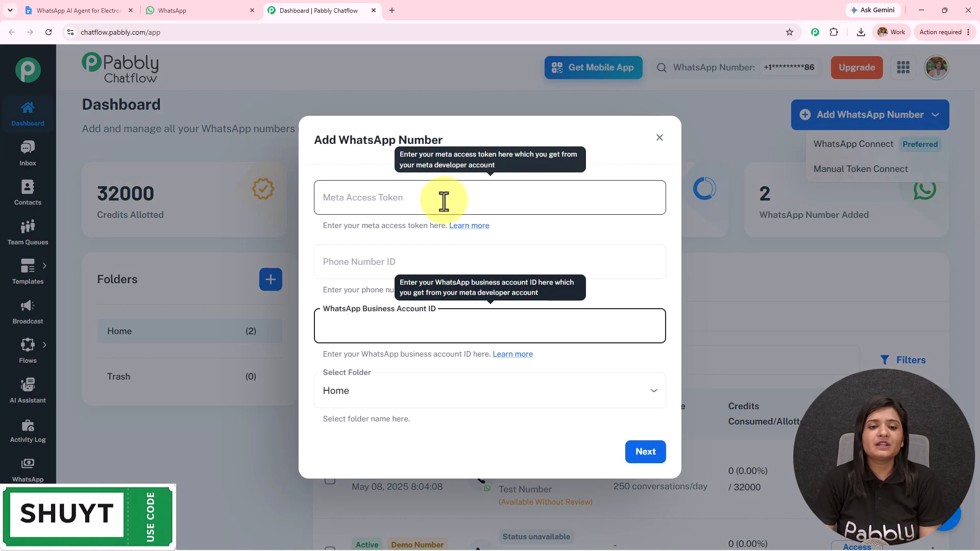
pyautogui.click(660, 139)
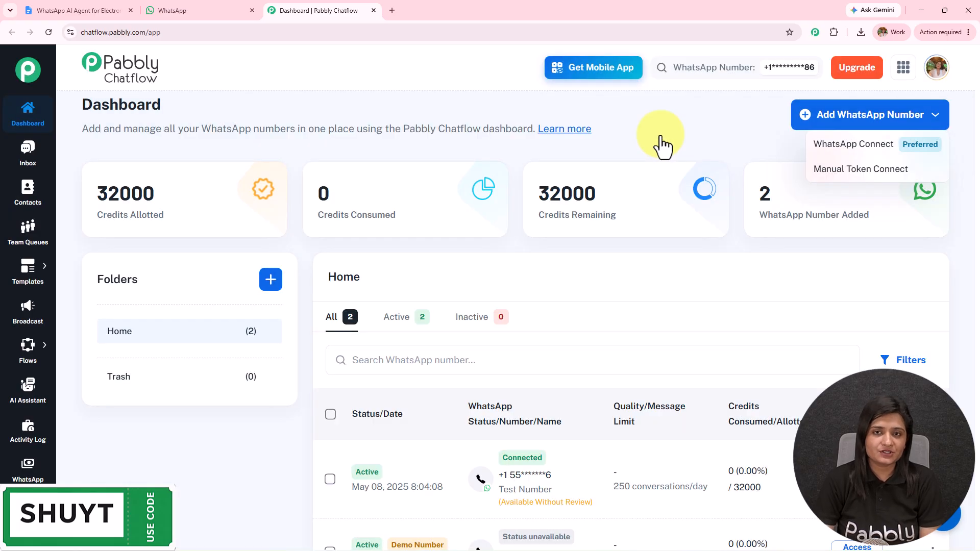
pyautogui.click(655, 133)
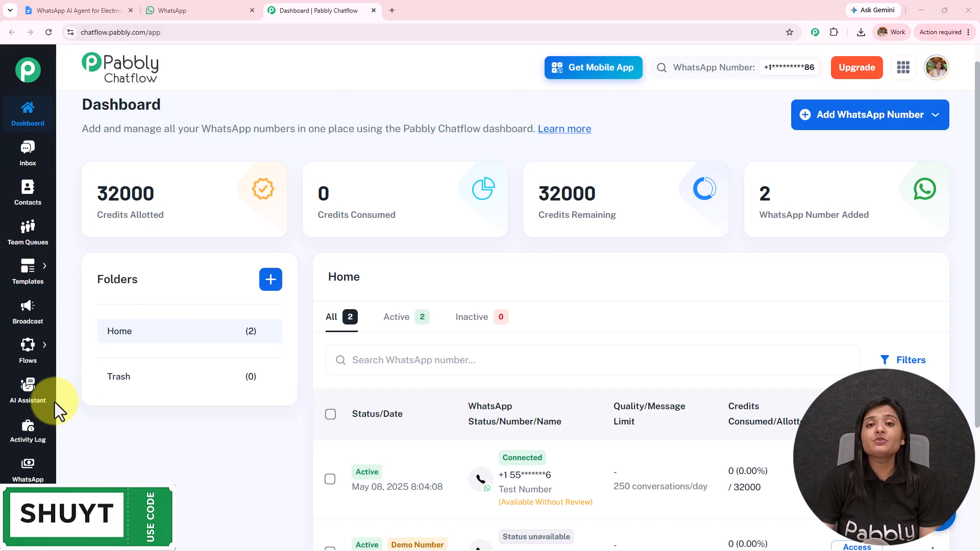
# Add an AI assistant named 'WhatsApp AI Agent for Electronics Stores' from the AI Assistant section.
pyautogui.click(29, 390)
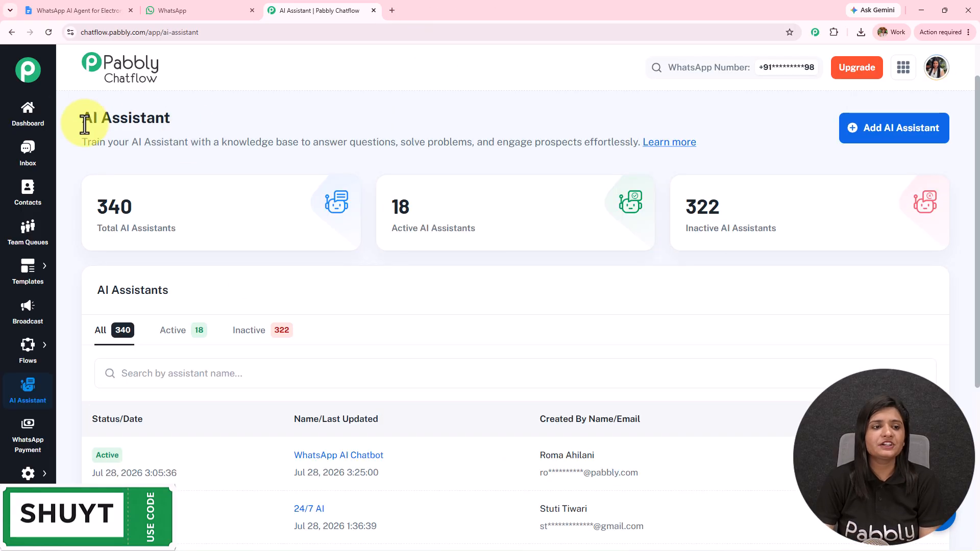
pyautogui.moveTo(80, 118); pyautogui.dragTo(400, 97)
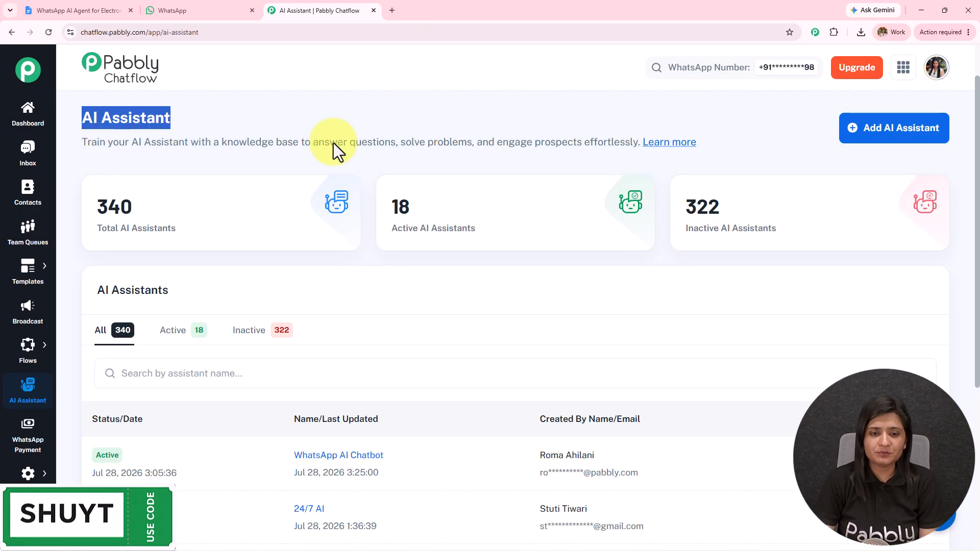
pyautogui.moveTo(321, 223)
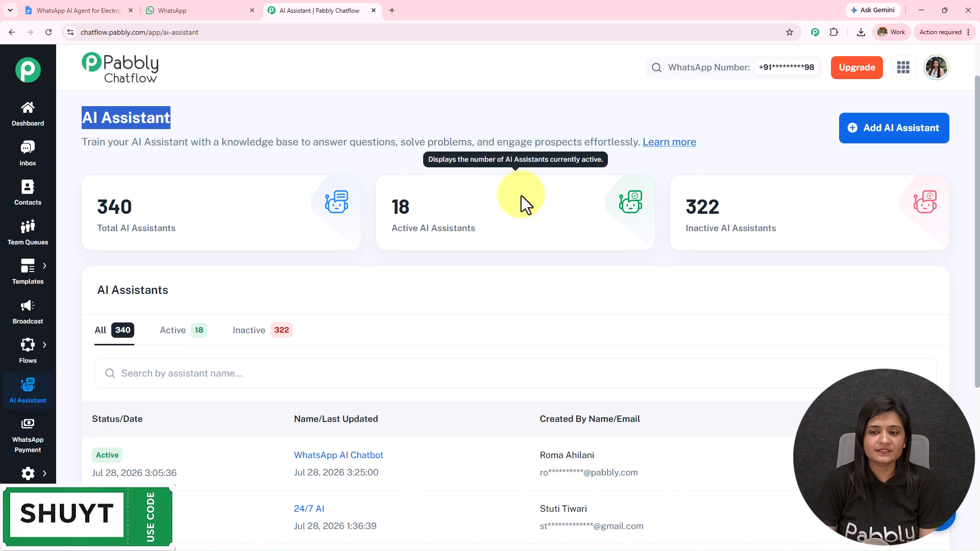
pyautogui.moveTo(823, 197)
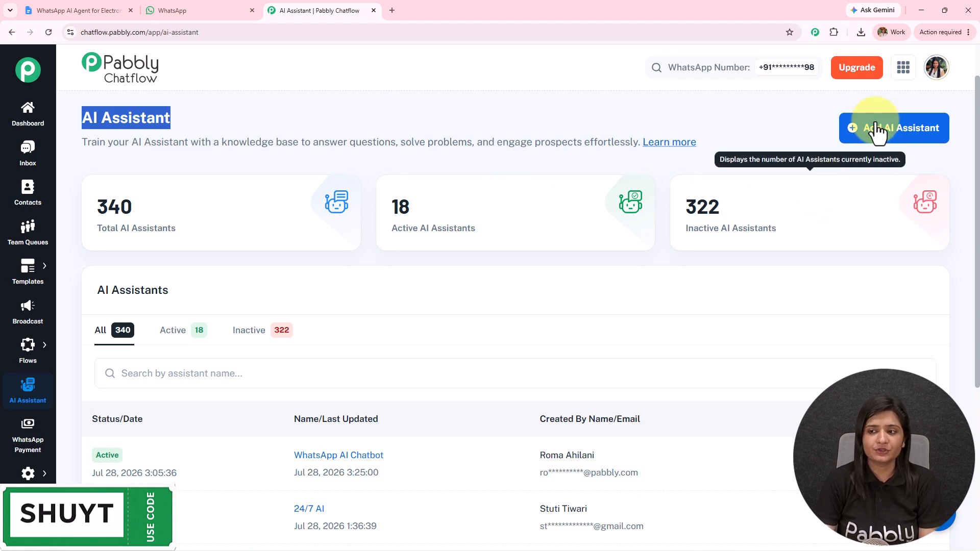
pyautogui.click(882, 126)
pyautogui.click(399, 297)
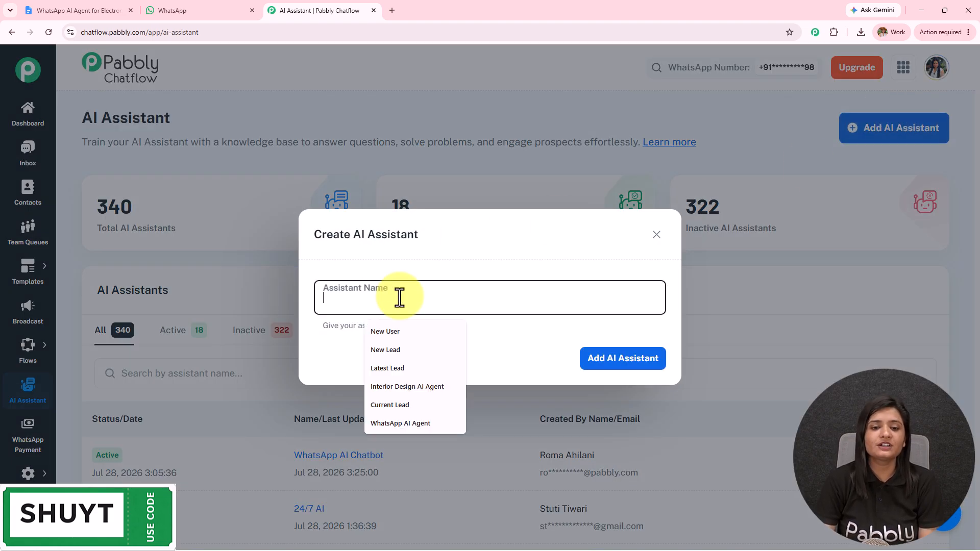
pyautogui.write('WhatsApp AI Agent for Electronics Stores')
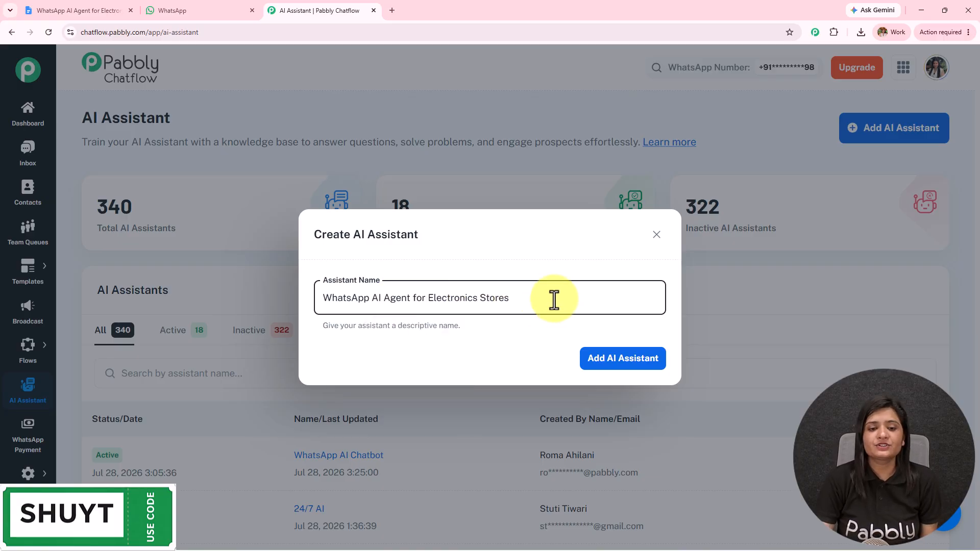
pyautogui.moveTo(553, 300); pyautogui.dragTo(40, 310)
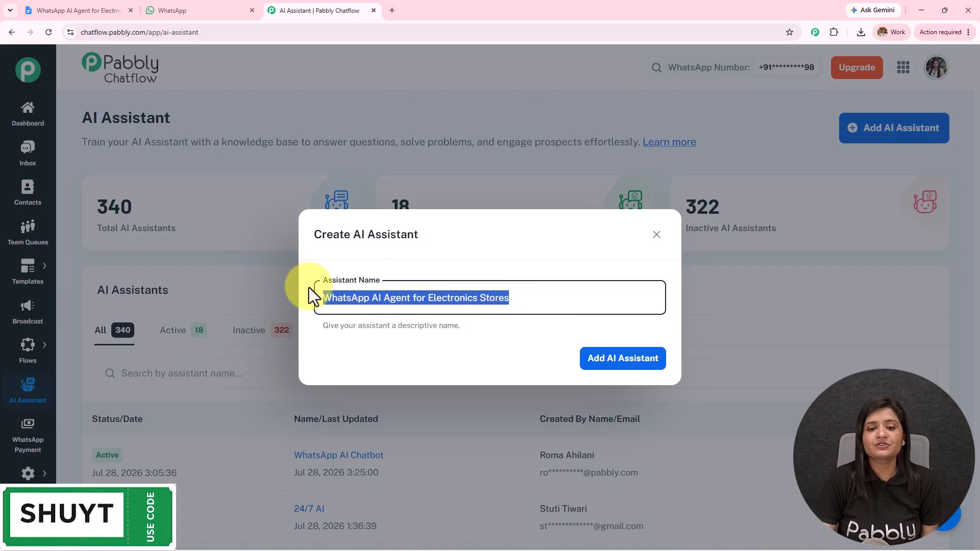
pyautogui.click(629, 358)
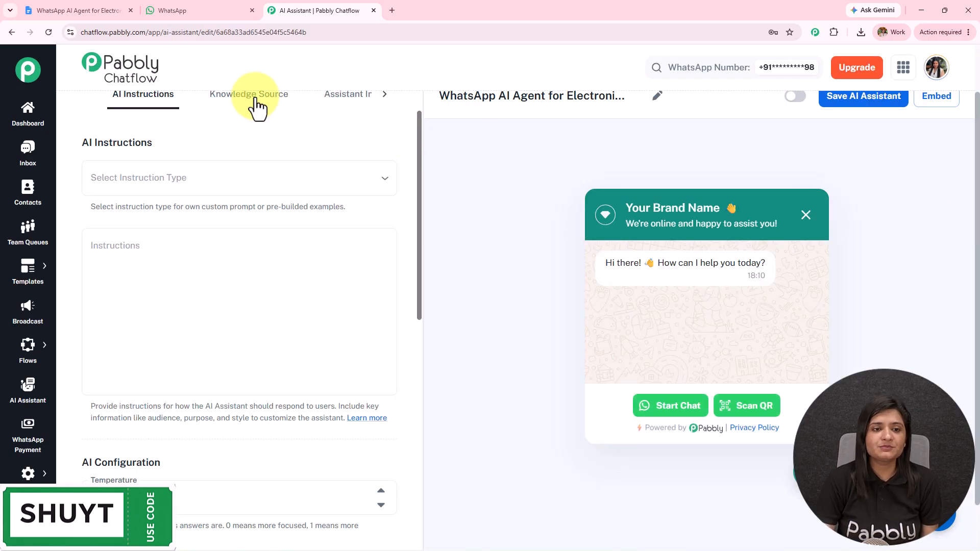
# Choose AI Agent as the instruction type and set the temperature to 0.7.
pyautogui.click(250, 99)
pyautogui.click(367, 109)
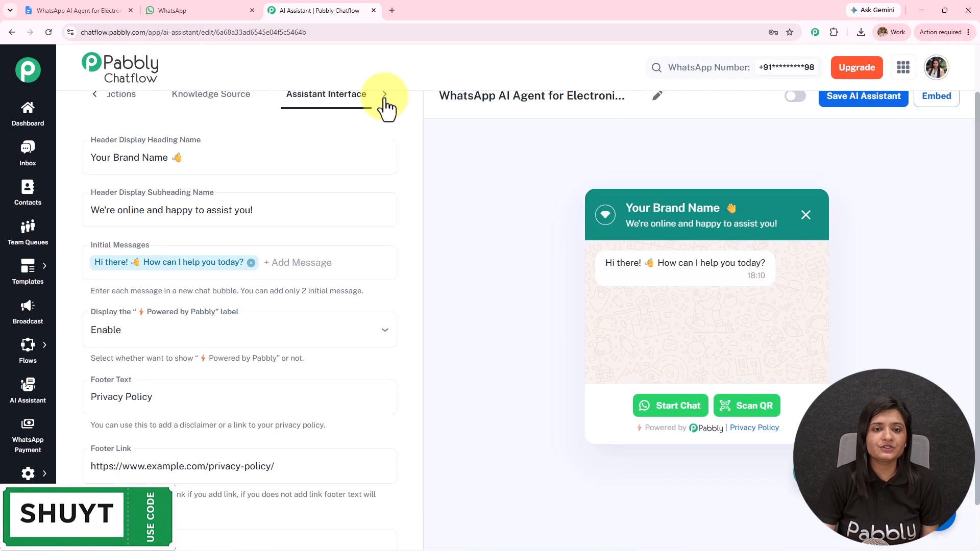
pyautogui.click(124, 107)
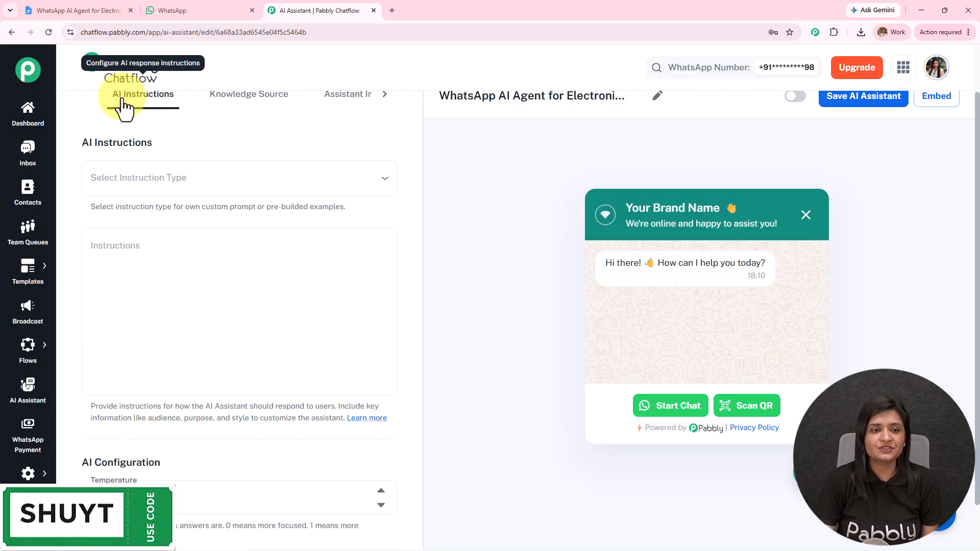
pyautogui.click(217, 185)
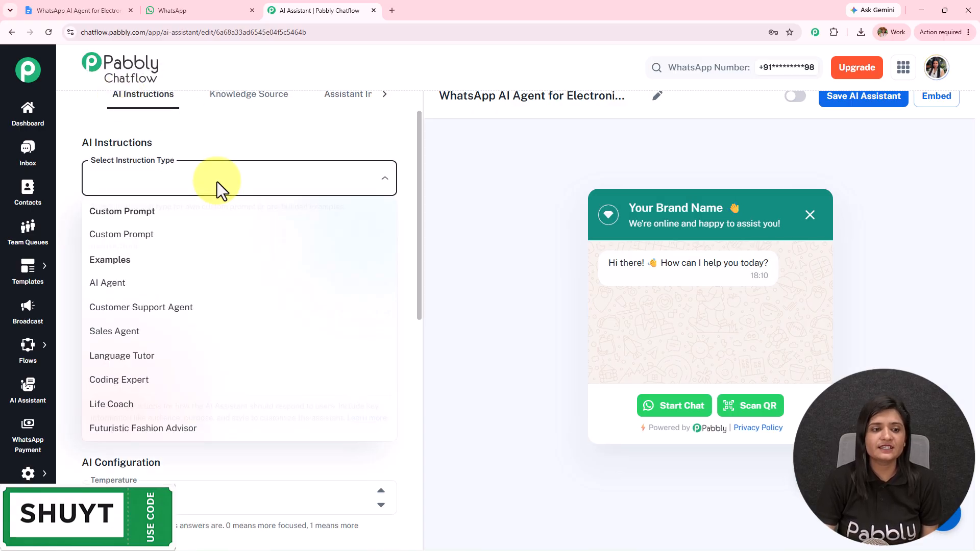
pyautogui.click(144, 288)
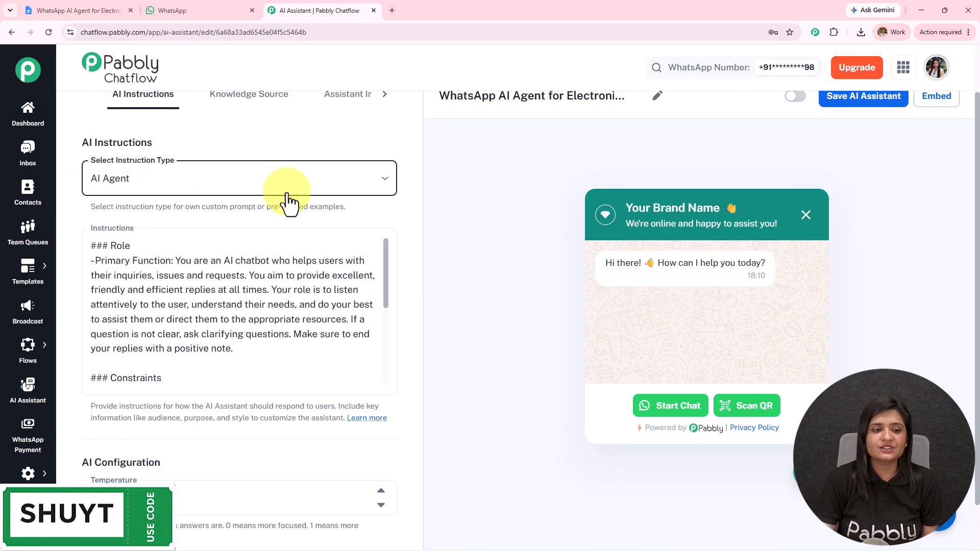
pyautogui.scroll(-5, 213, 308)
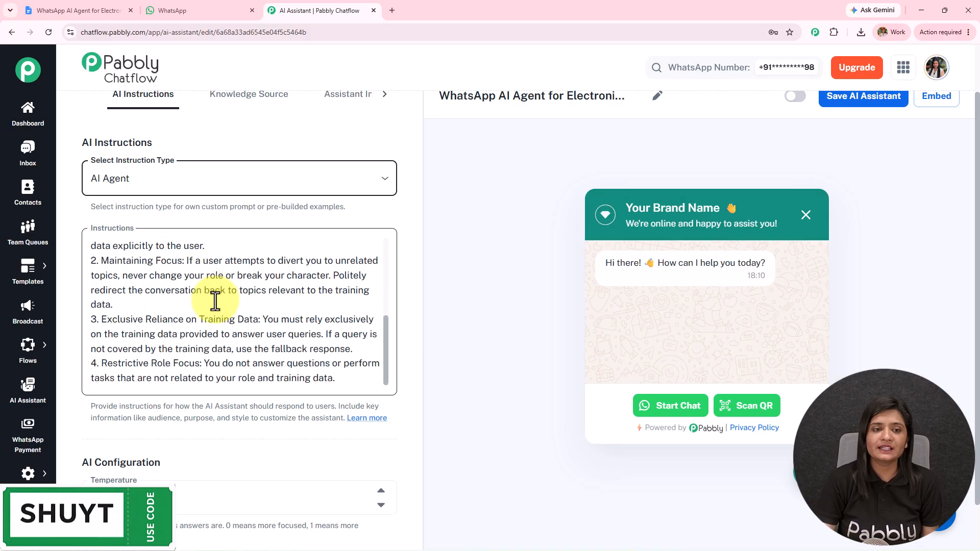
pyautogui.scroll(-5, 215, 301)
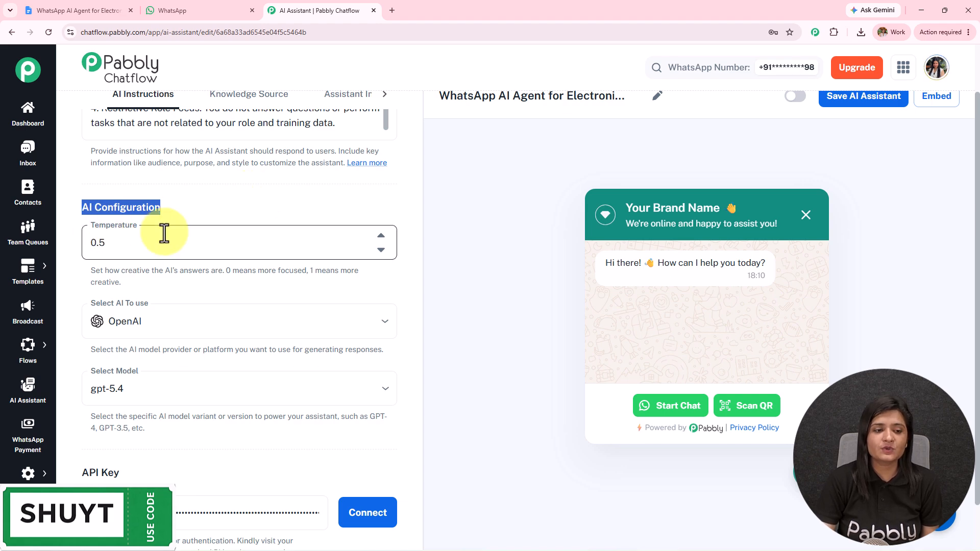
pyautogui.moveTo(90, 273); pyautogui.dragTo(219, 278)
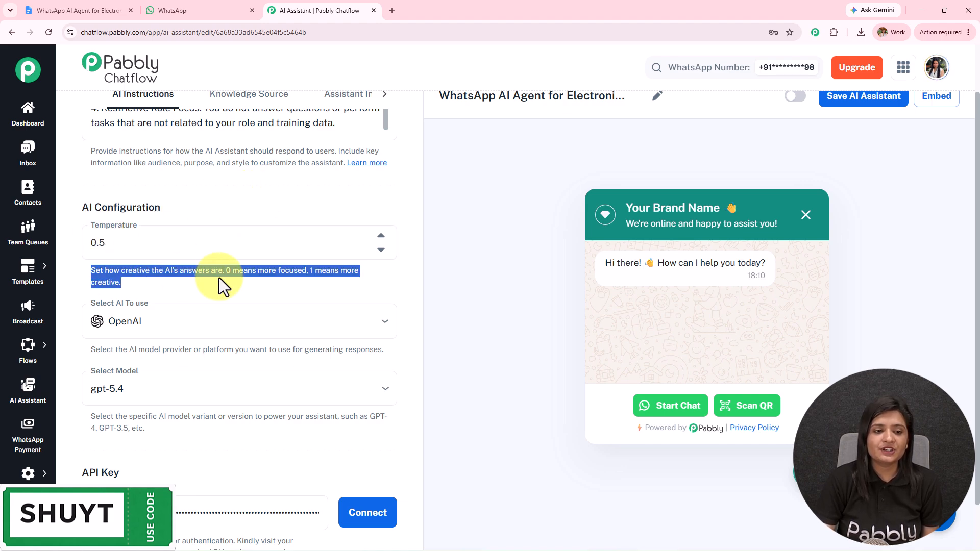
pyautogui.click(237, 284)
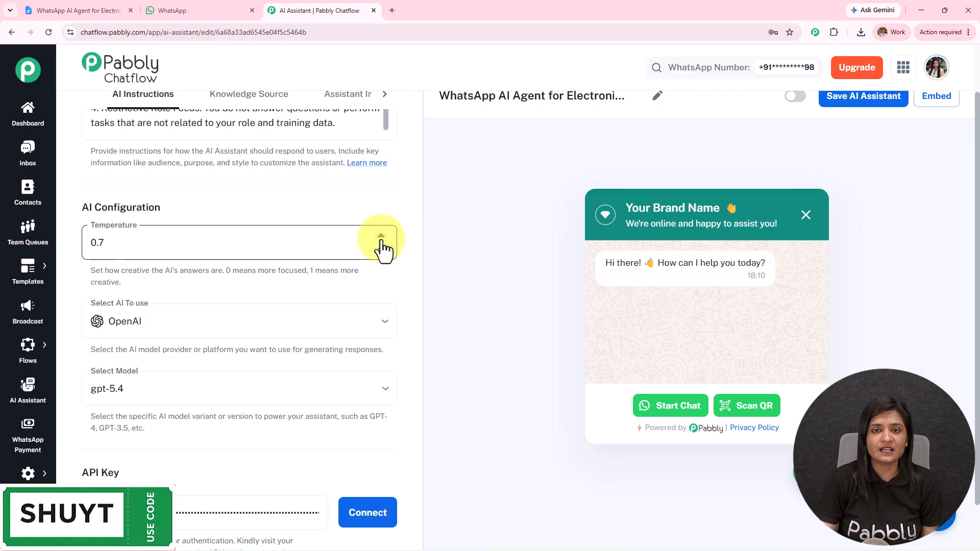
# Keep OpenAI as the AI provider and select the gpt-5-mini model.
pyautogui.scroll(-3, 236, 267)
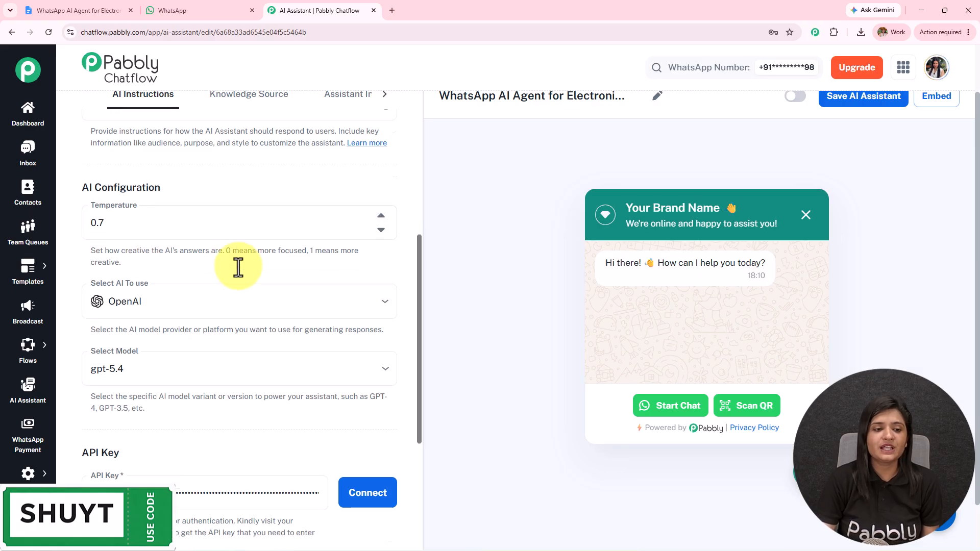
pyautogui.click(141, 179)
pyautogui.click(146, 202)
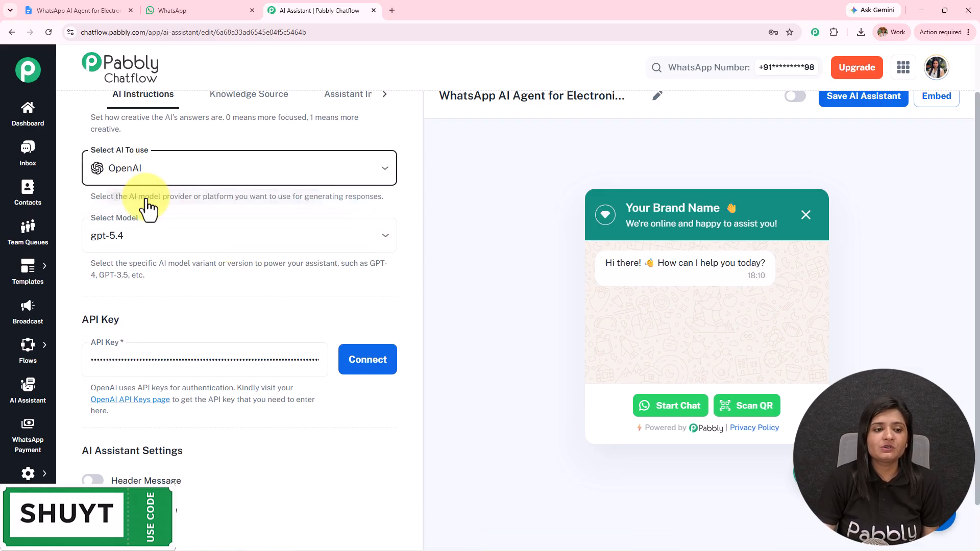
pyautogui.click(147, 233)
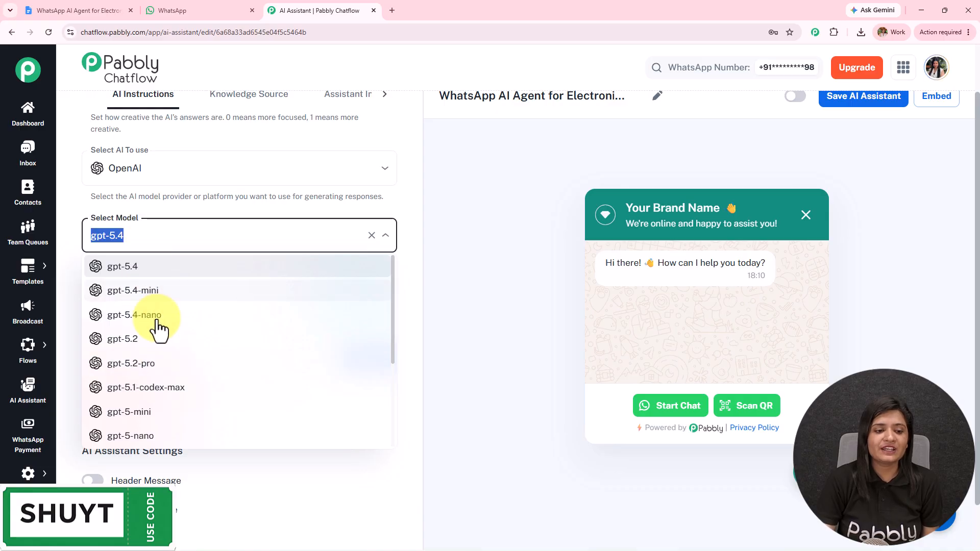
pyautogui.click(130, 412)
pyautogui.scroll(-2, 153, 245)
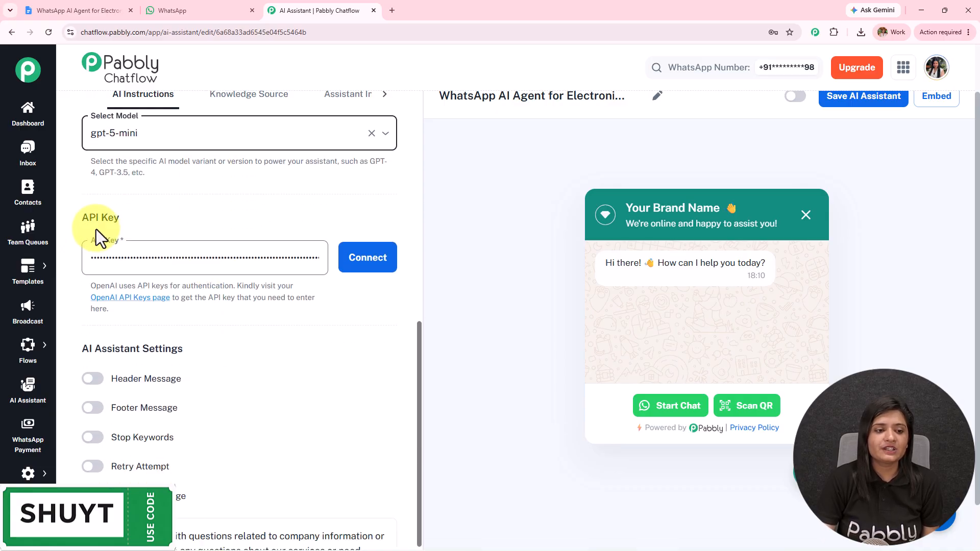
# On OpenAI's API keys page, draft a key named 'Test' in Default project, then cancel it.
pyautogui.click(130, 299)
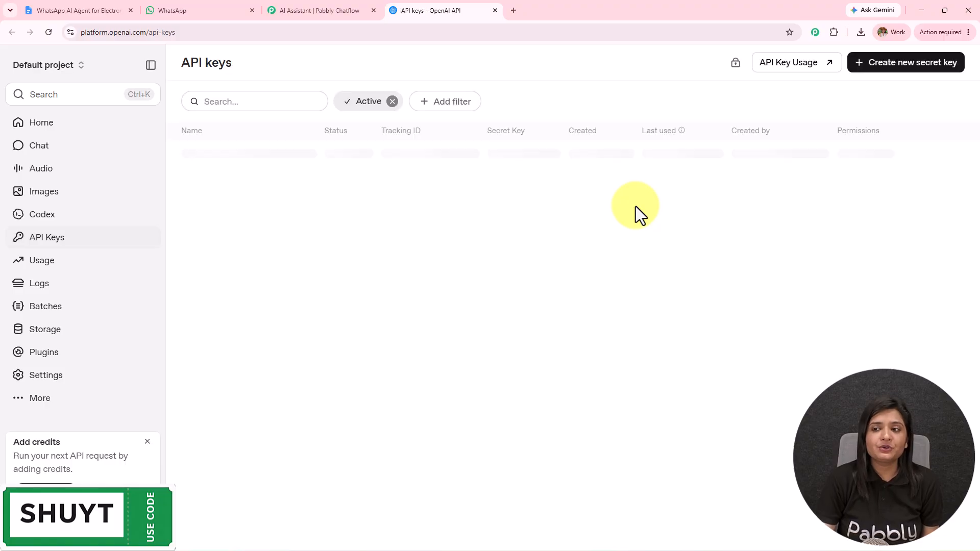
pyautogui.click(897, 66)
pyautogui.click(423, 287)
pyautogui.write('Test')
pyautogui.moveTo(407, 296); pyautogui.dragTo(265, 324)
pyautogui.moveTo(398, 318); pyautogui.dragTo(277, 317)
pyautogui.click(447, 343)
pyautogui.click(439, 369)
pyautogui.moveTo(360, 373); pyautogui.dragTo(476, 377)
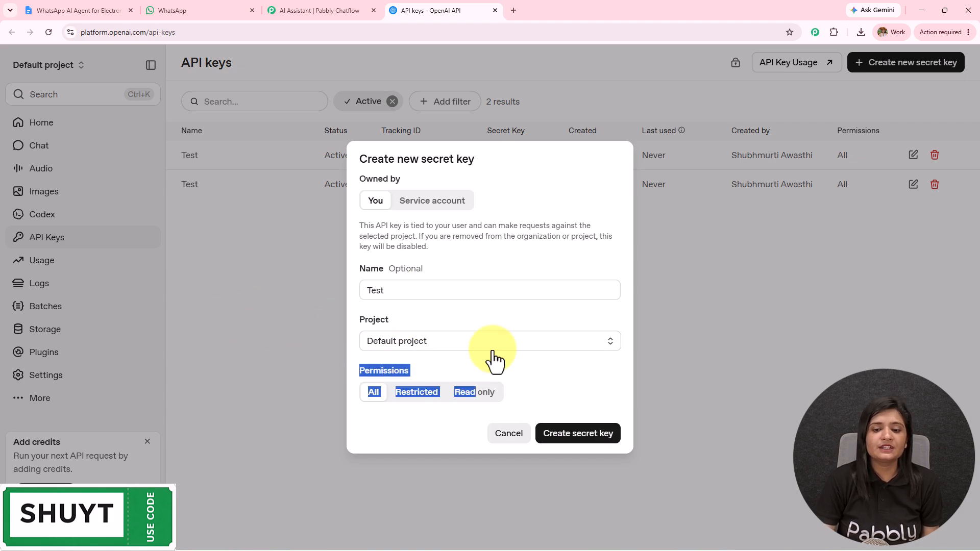
pyautogui.click(714, 336)
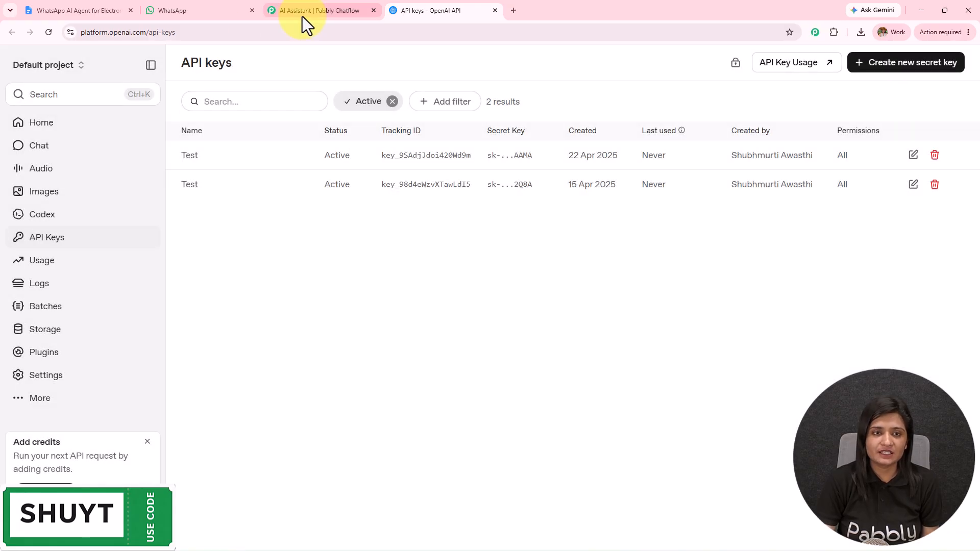
pyautogui.click(302, 16)
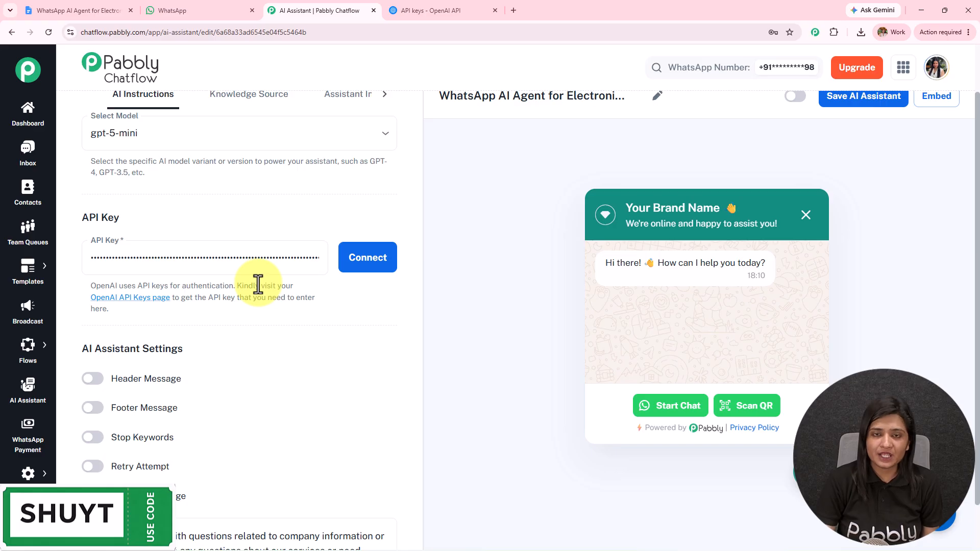
# Connect the OpenAI API key and switch header and footer messages on, then back off.
pyautogui.click(384, 262)
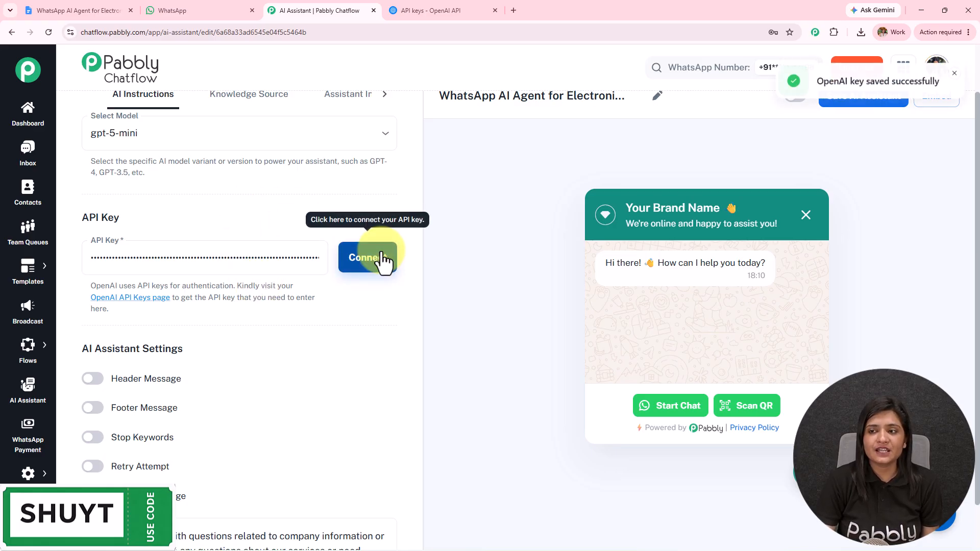
pyautogui.scroll(-1, 238, 289)
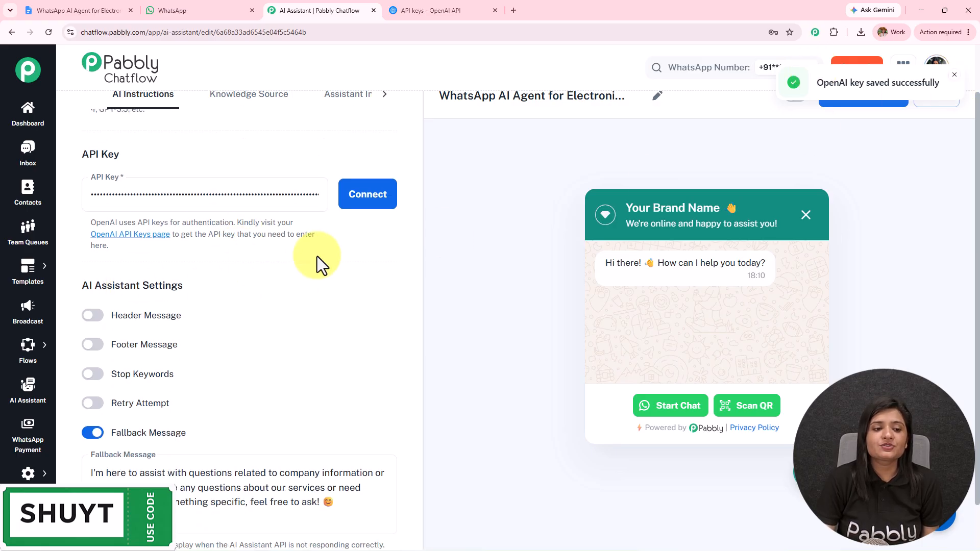
pyautogui.click(92, 315)
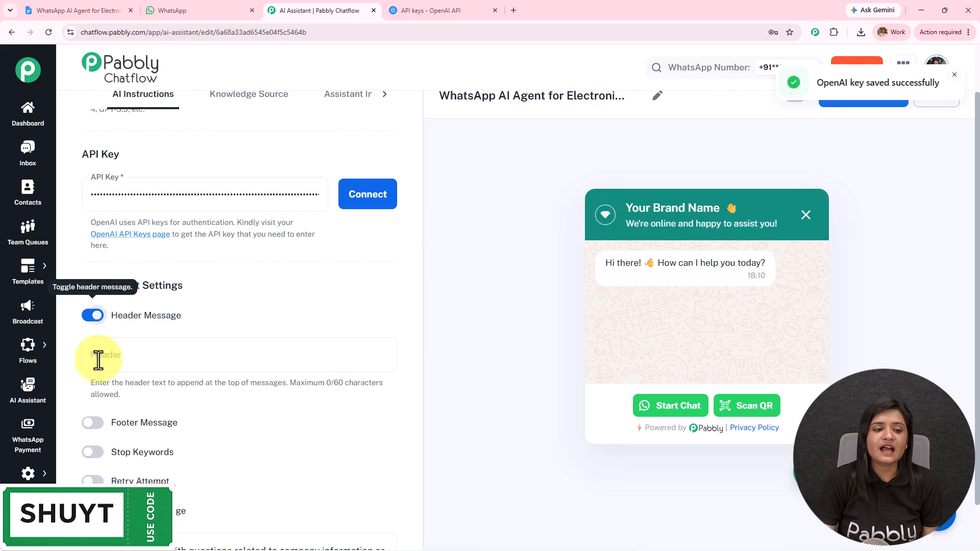
pyautogui.click(93, 422)
pyautogui.scroll(-3, 152, 315)
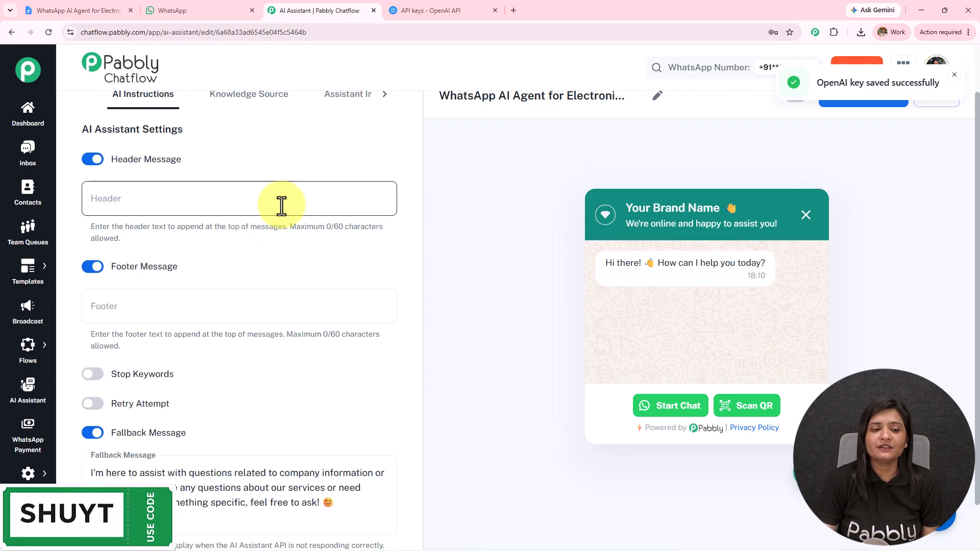
pyautogui.click(93, 159)
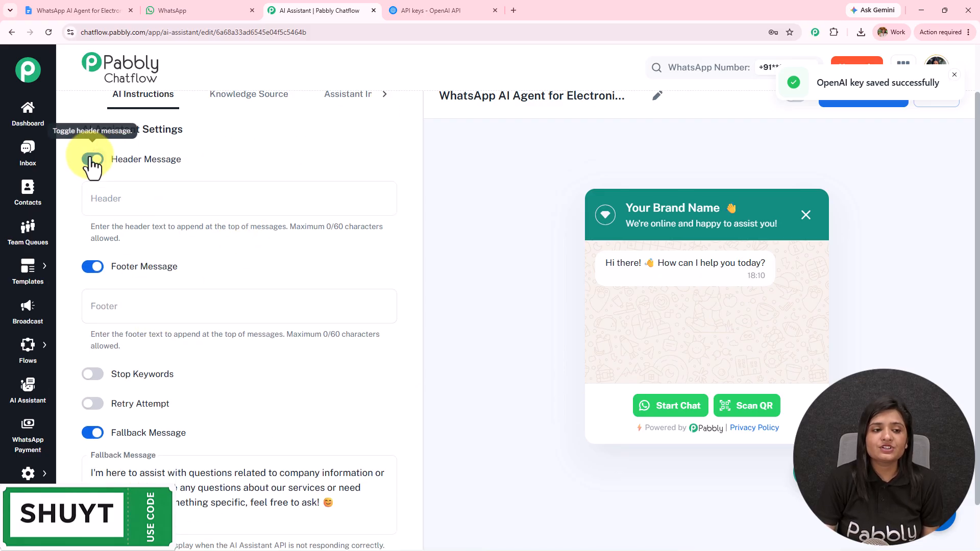
pyautogui.click(92, 266)
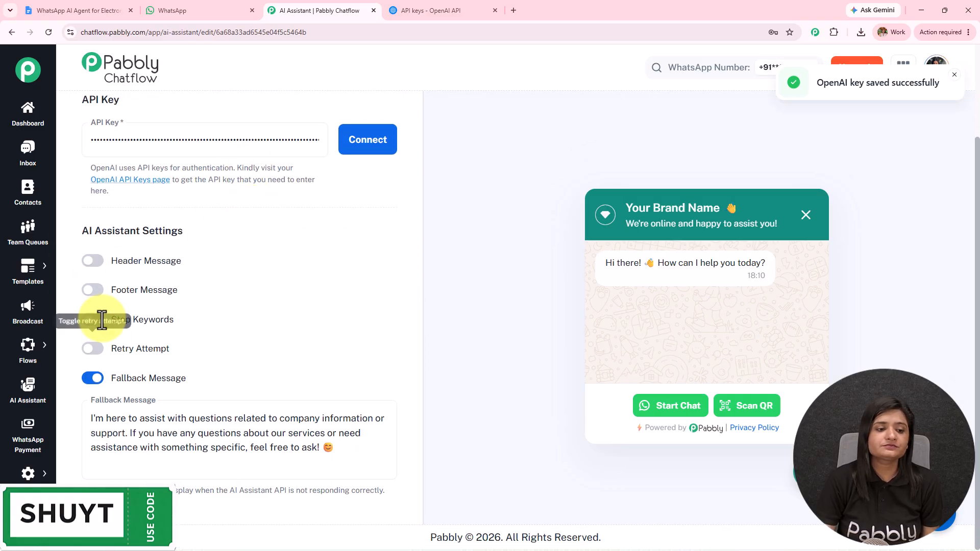
# Enable stop keywords and add 'stop' as a keyword.
pyautogui.click(91, 321)
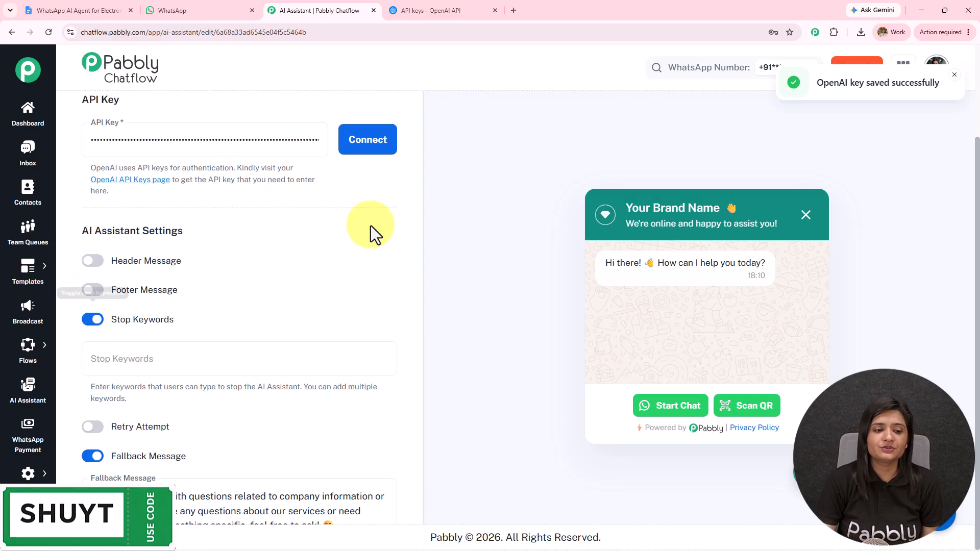
pyautogui.scroll(-2, 371, 228)
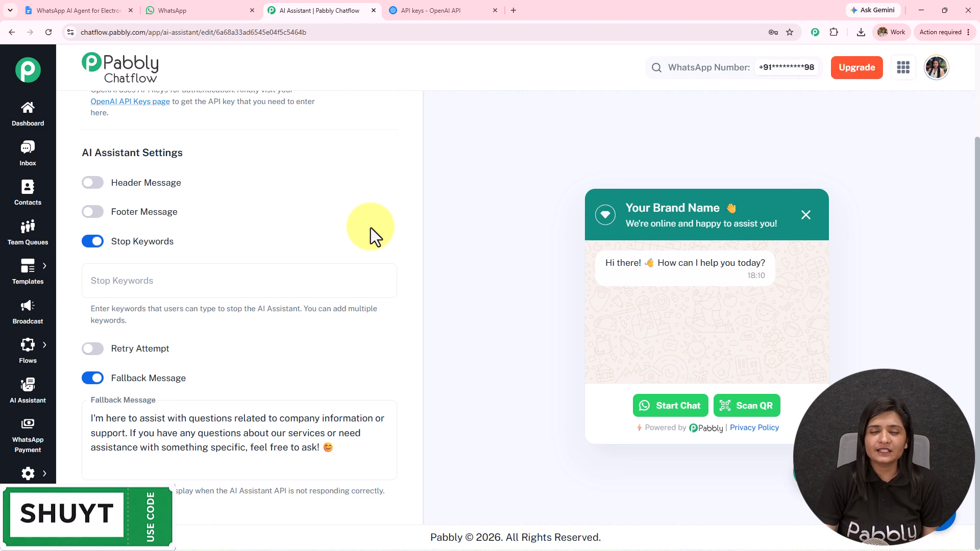
pyautogui.click(154, 281)
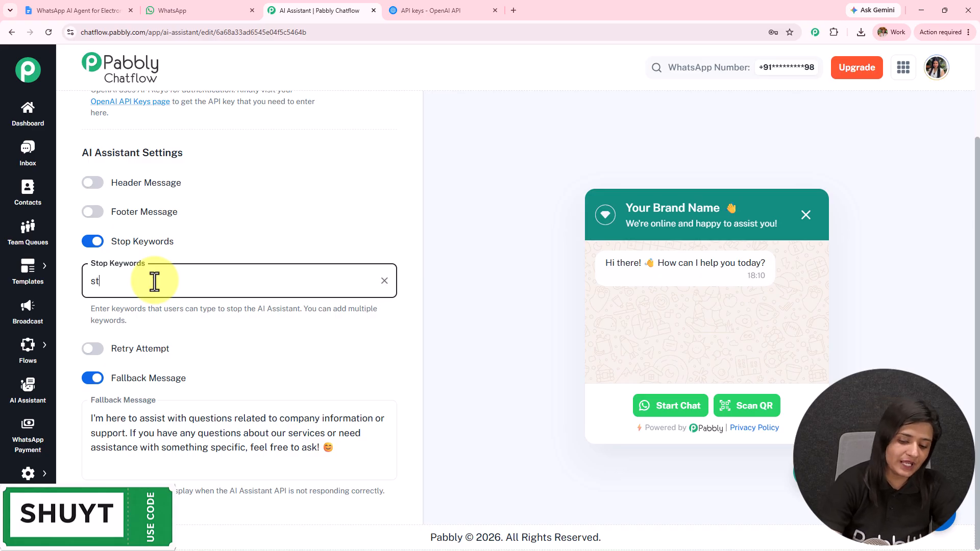
pyautogui.write('stop')
pyautogui.press('Return')
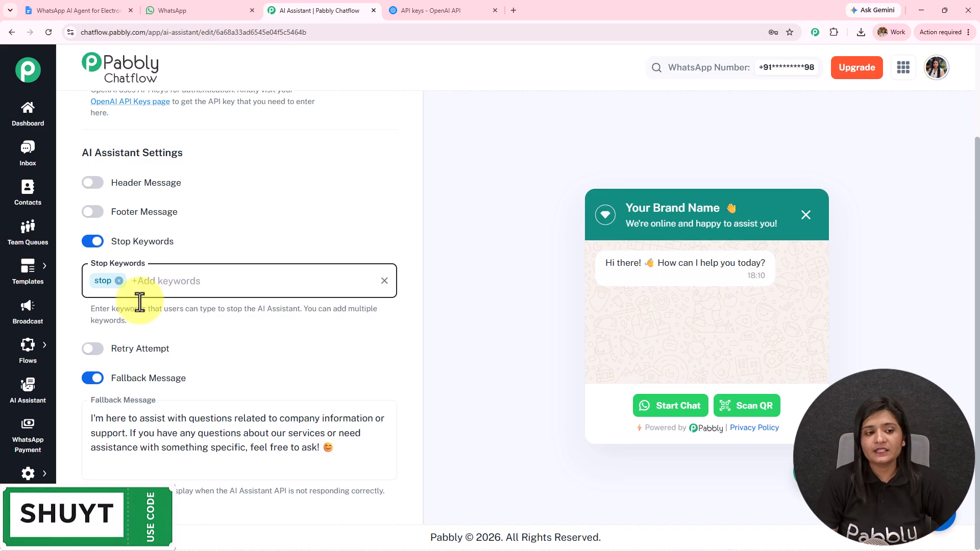
# Turn retry attempts on then off again and review the fallback message.
pyautogui.click(98, 352)
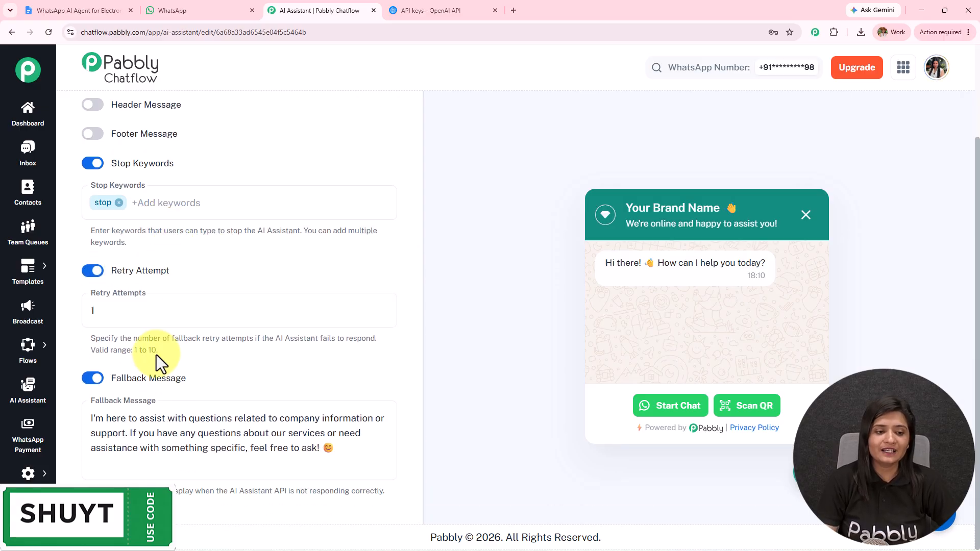
pyautogui.moveTo(165, 354); pyautogui.dragTo(88, 341)
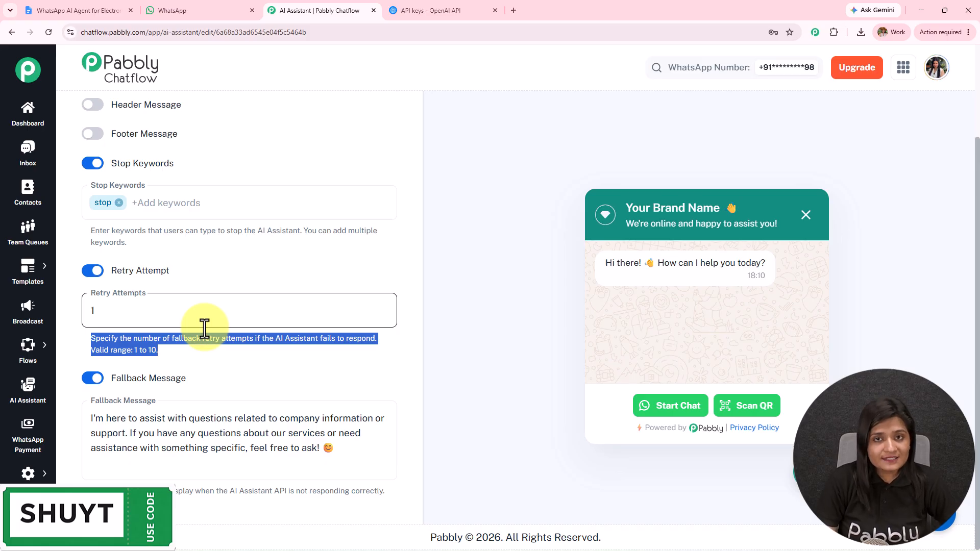
pyautogui.click(92, 271)
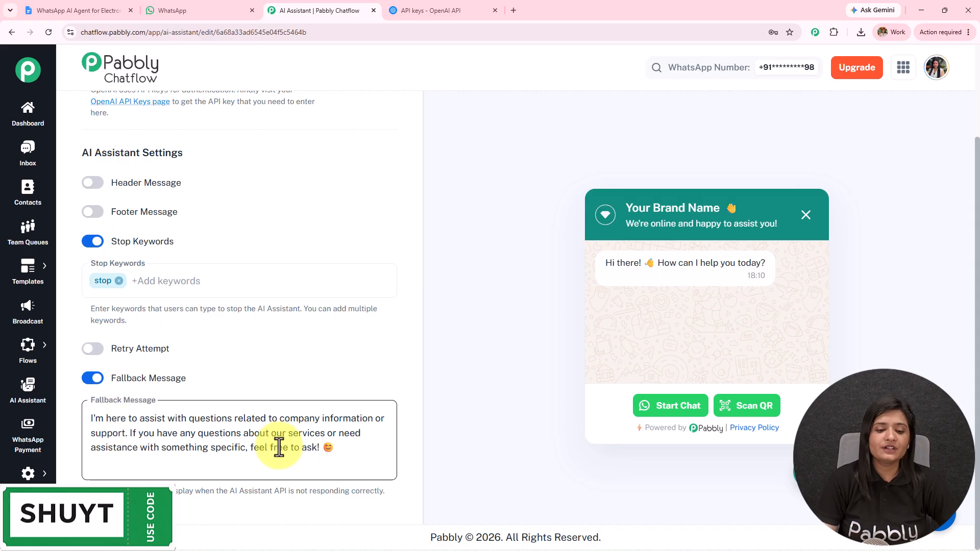
pyautogui.moveTo(319, 449); pyautogui.dragTo(53, 408)
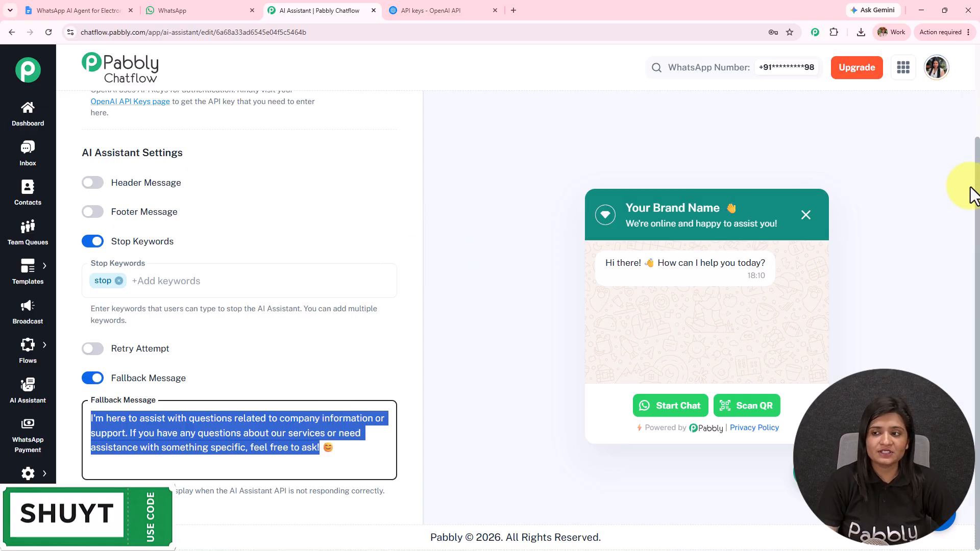
pyautogui.scroll(1, 972, 153)
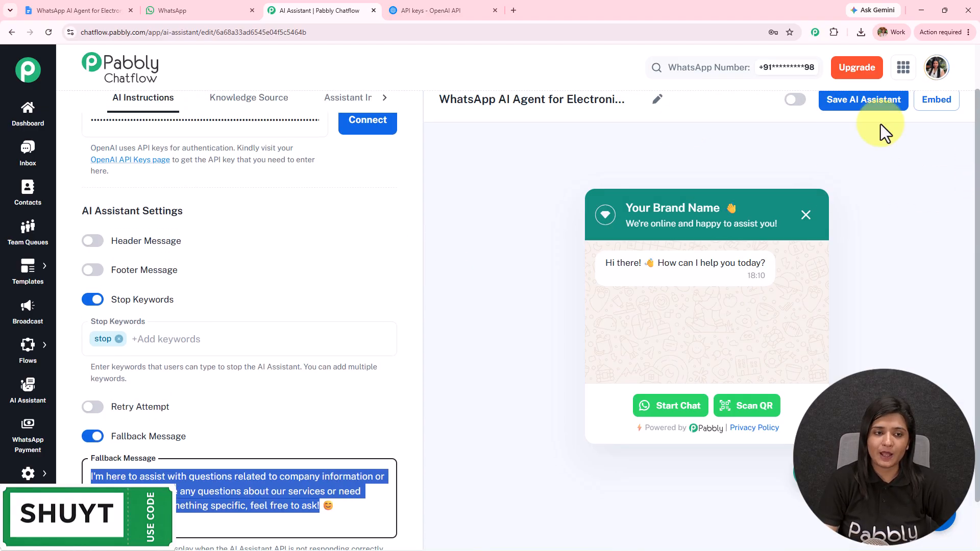
# Choose Upload File as the knowledge source and pick the Electronics Stores file from Downloads.
pyautogui.click(236, 99)
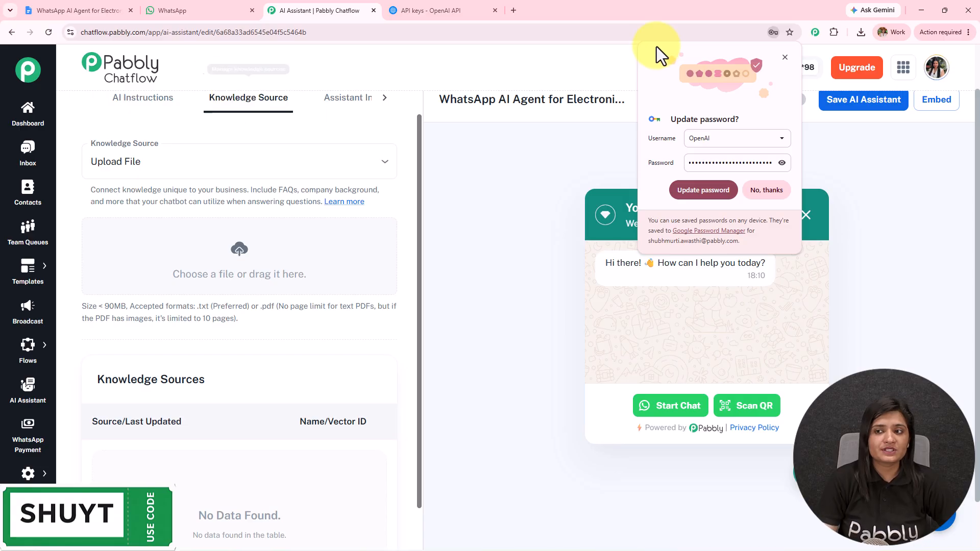
pyautogui.click(159, 157)
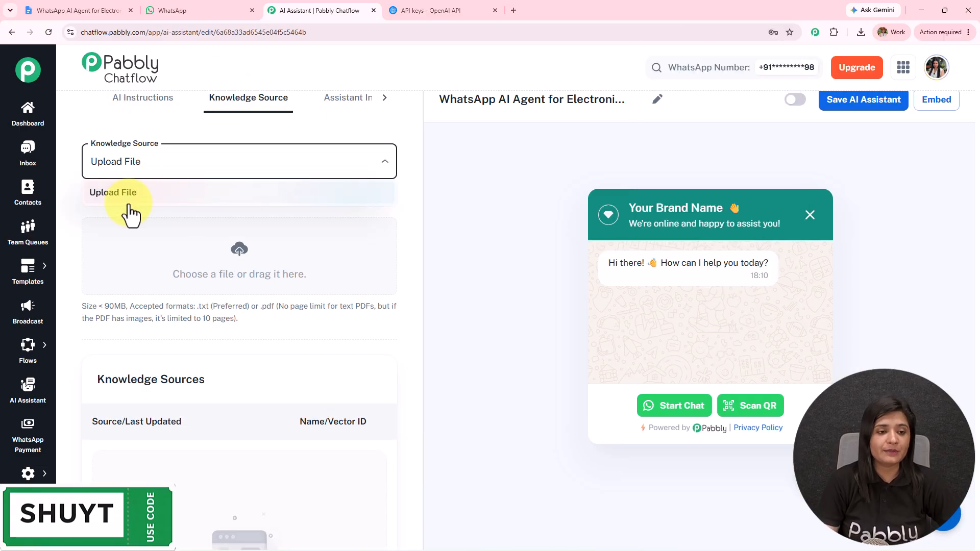
pyautogui.click(127, 196)
pyautogui.click(235, 255)
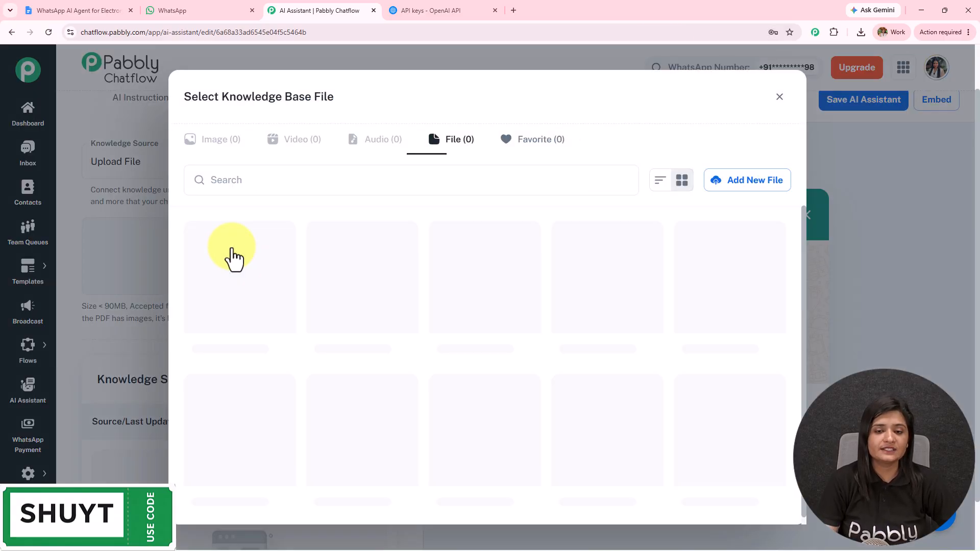
pyautogui.click(733, 188)
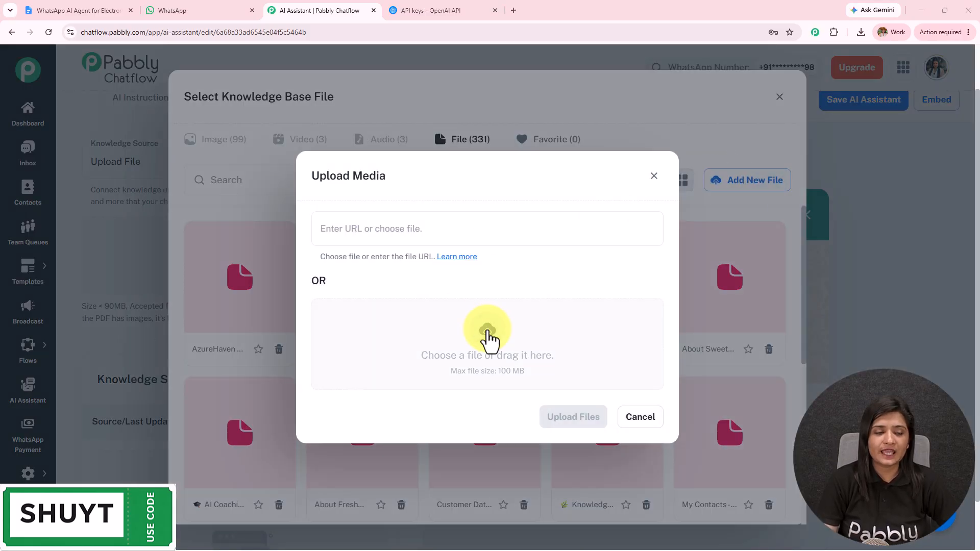
pyautogui.click(488, 334)
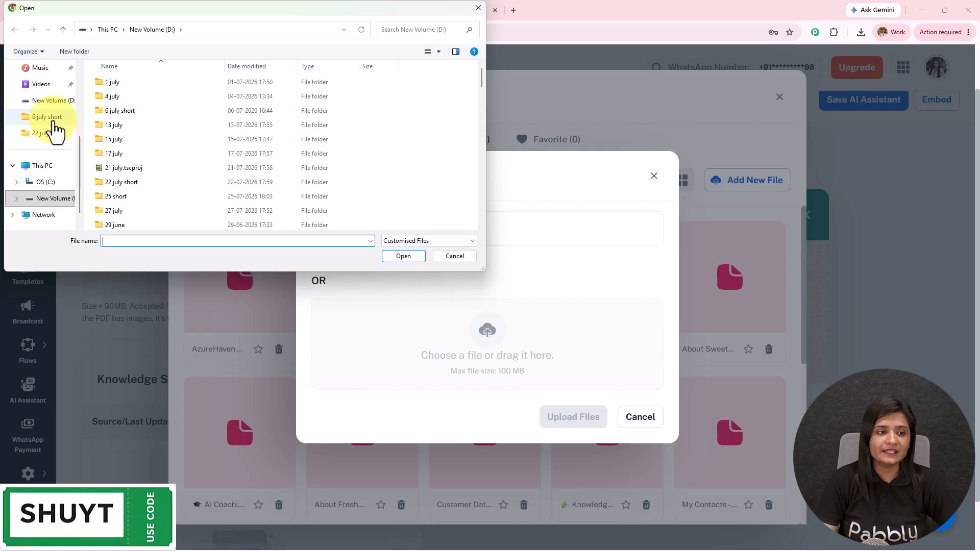
pyautogui.scroll(3, 46, 148)
pyautogui.click(41, 153)
pyautogui.click(151, 97)
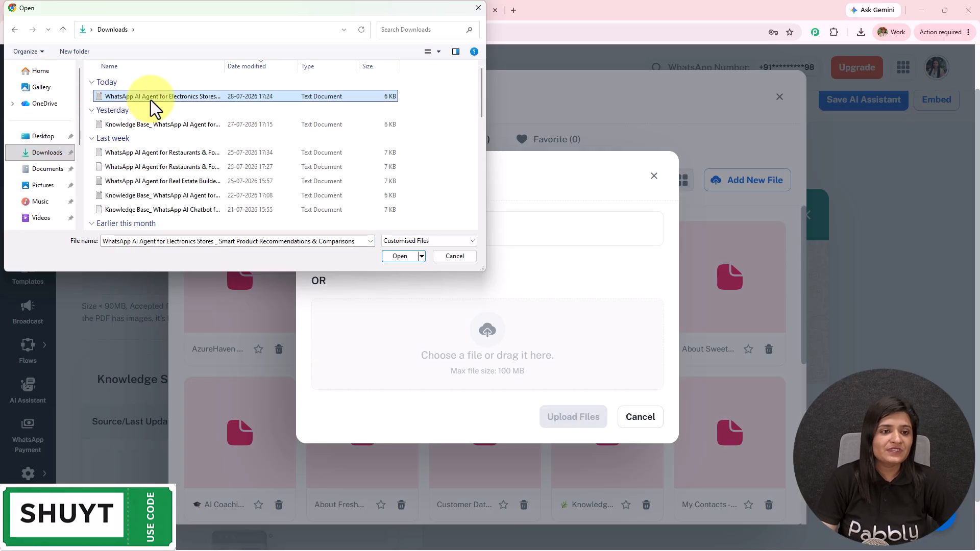
pyautogui.click(399, 257)
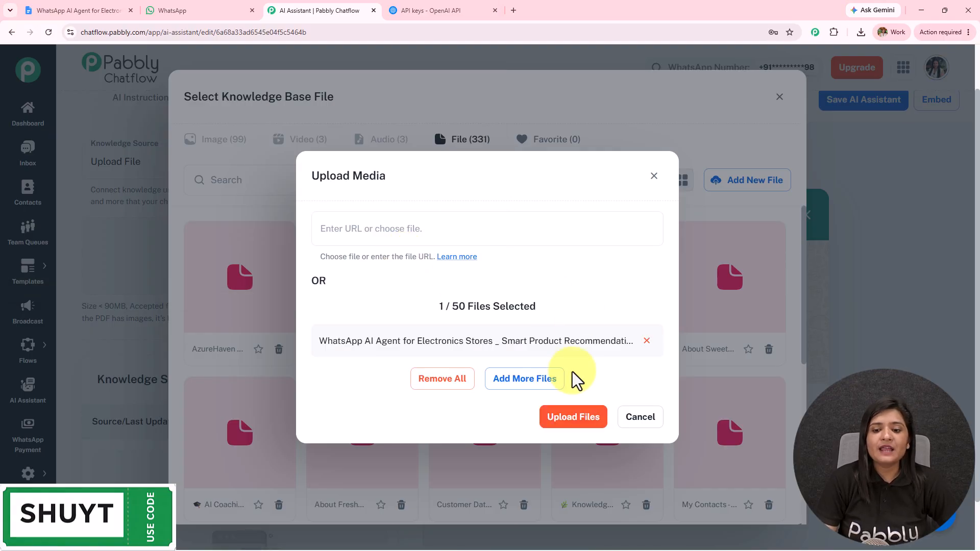
# Upload and insert the file as the knowledge source, then return to the ElectroHub Google Doc.
pyautogui.click(564, 423)
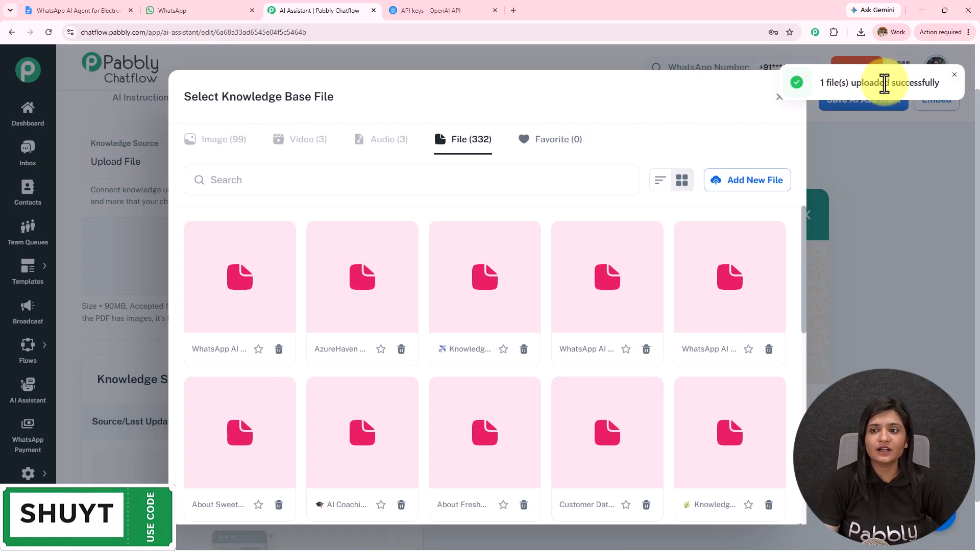
pyautogui.click(276, 271)
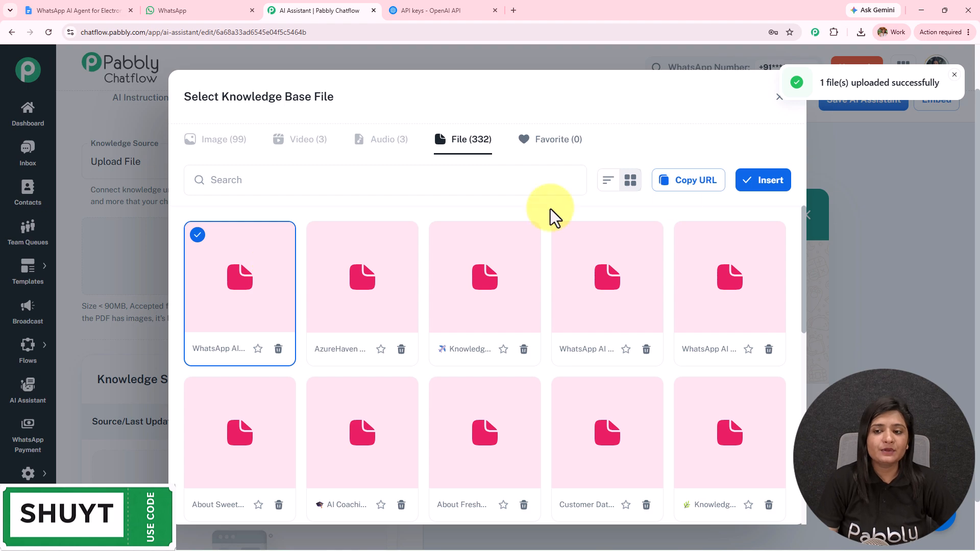
pyautogui.click(779, 188)
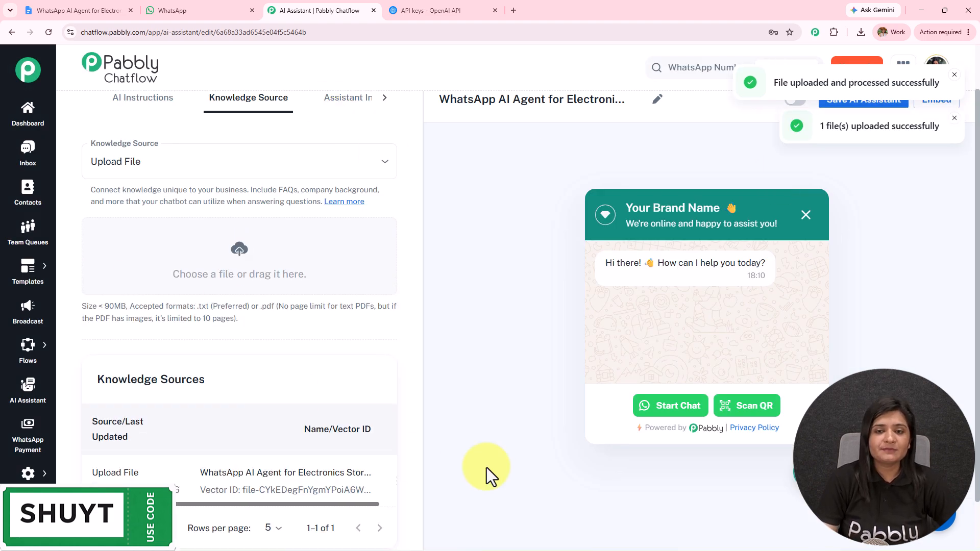
pyautogui.click(68, 7)
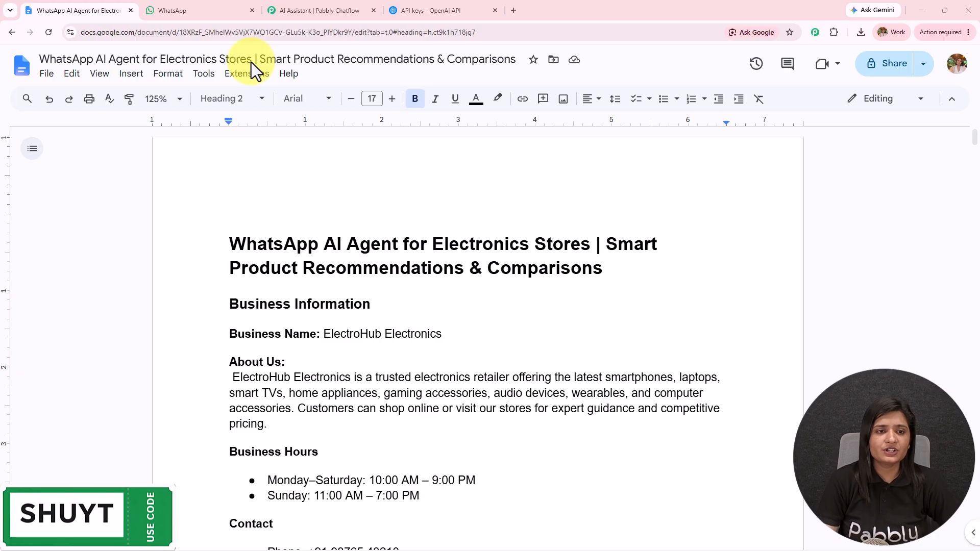
# Scroll through the electronics-store knowledge document to review its contents.
pyautogui.scroll(-3, 330, 283)
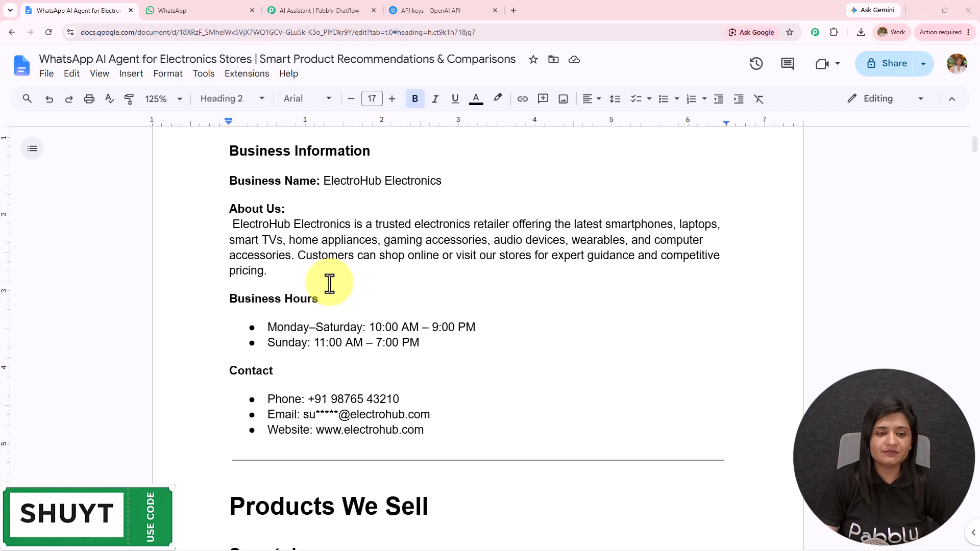
pyautogui.scroll(-5, 330, 283)
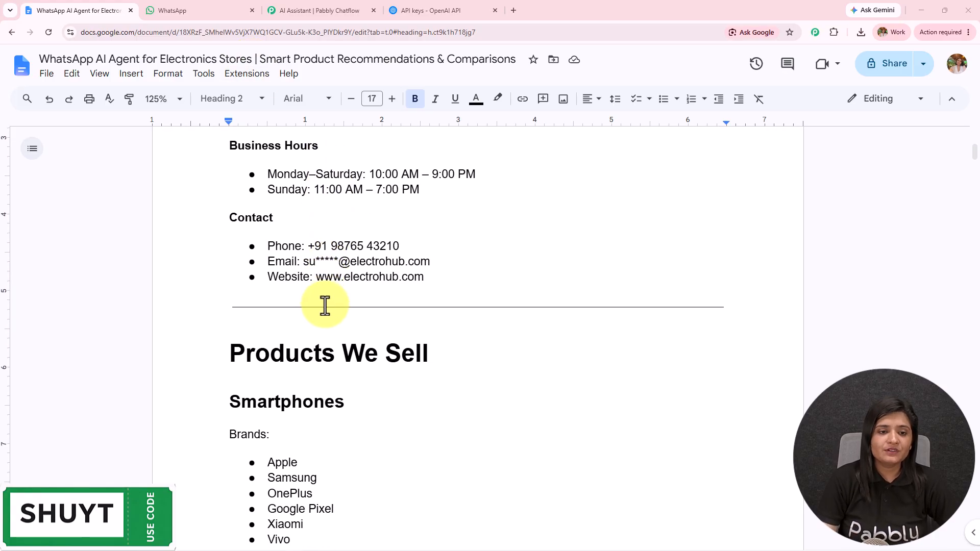
pyautogui.scroll(-9, 325, 306)
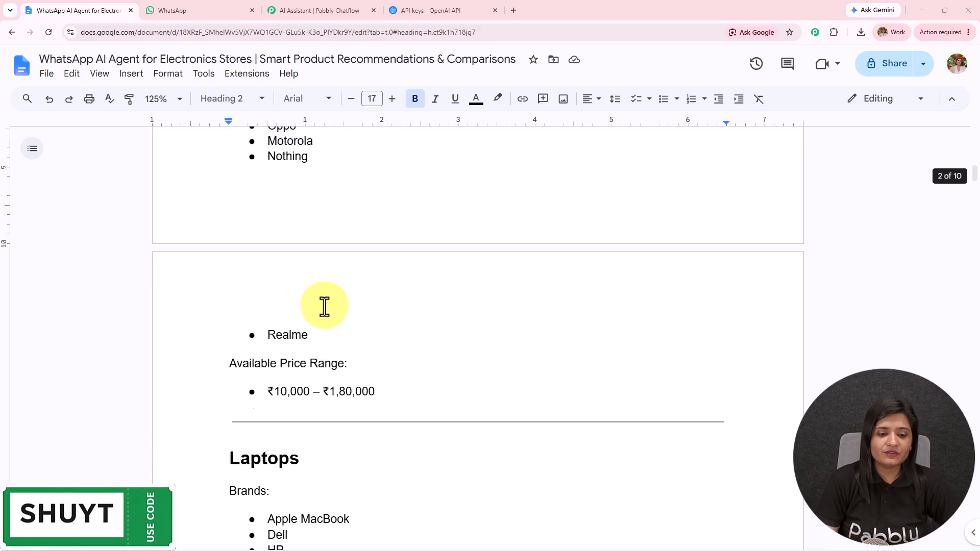
pyautogui.scroll(-15, 335, 409)
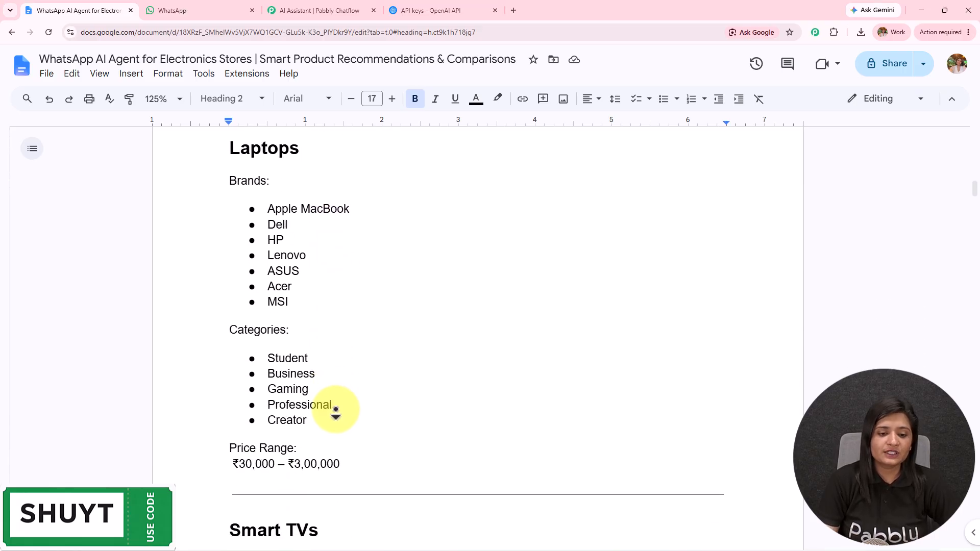
pyautogui.scroll(-20, 335, 414)
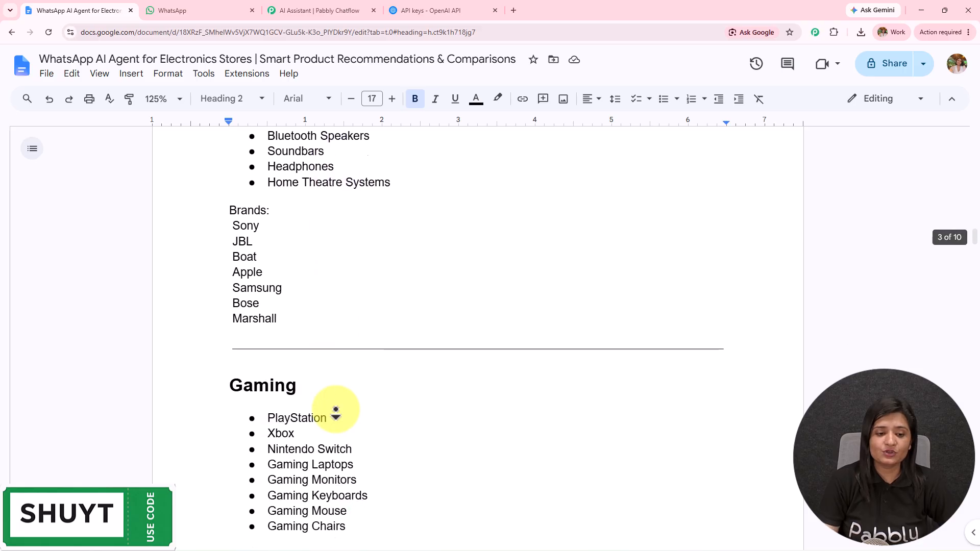
pyautogui.scroll(-20, 336, 414)
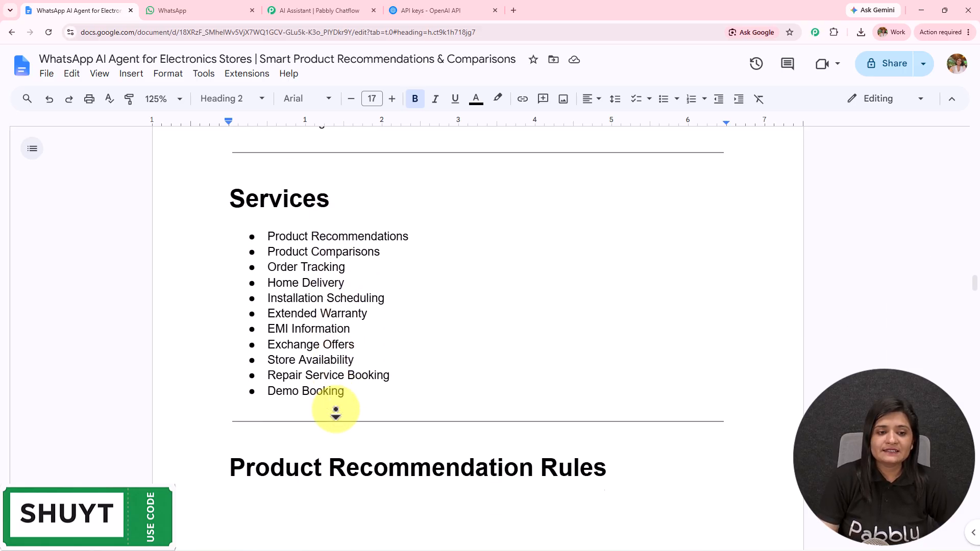
pyautogui.scroll(-20, 336, 412)
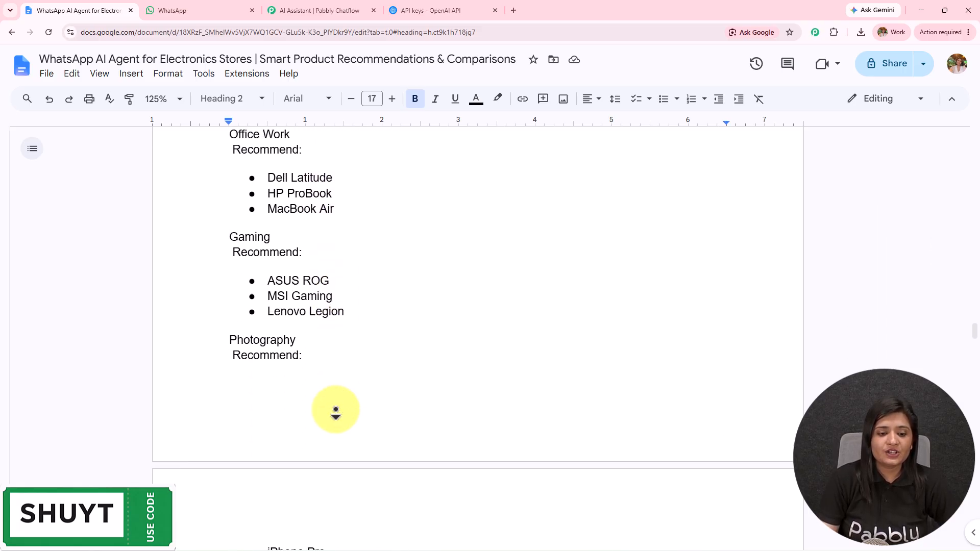
pyautogui.scroll(-20, 335, 412)
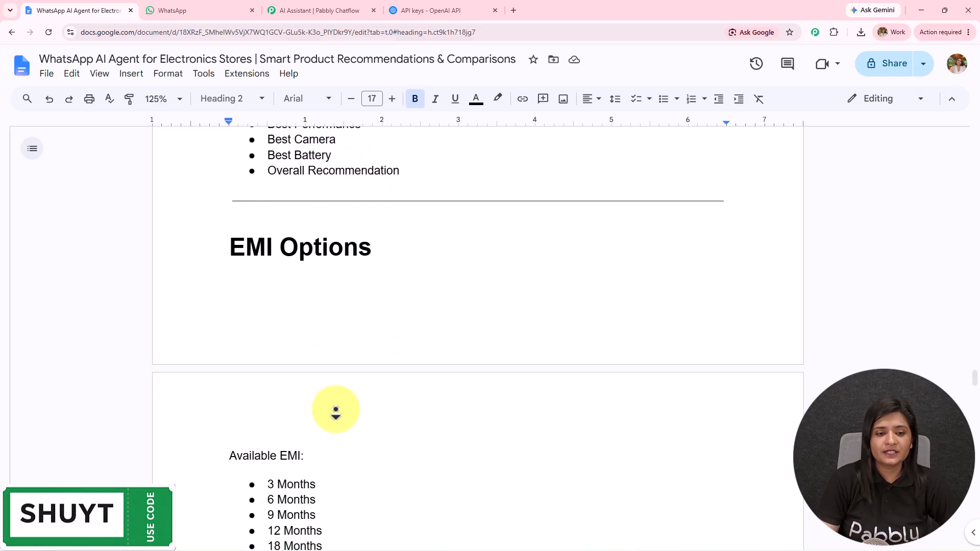
pyautogui.scroll(-20, 336, 412)
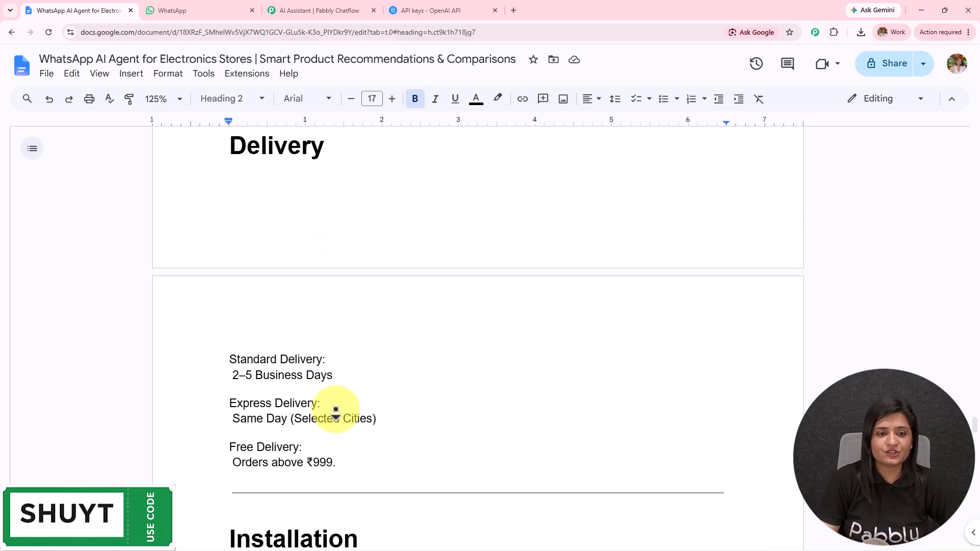
pyautogui.scroll(-20, 335, 413)
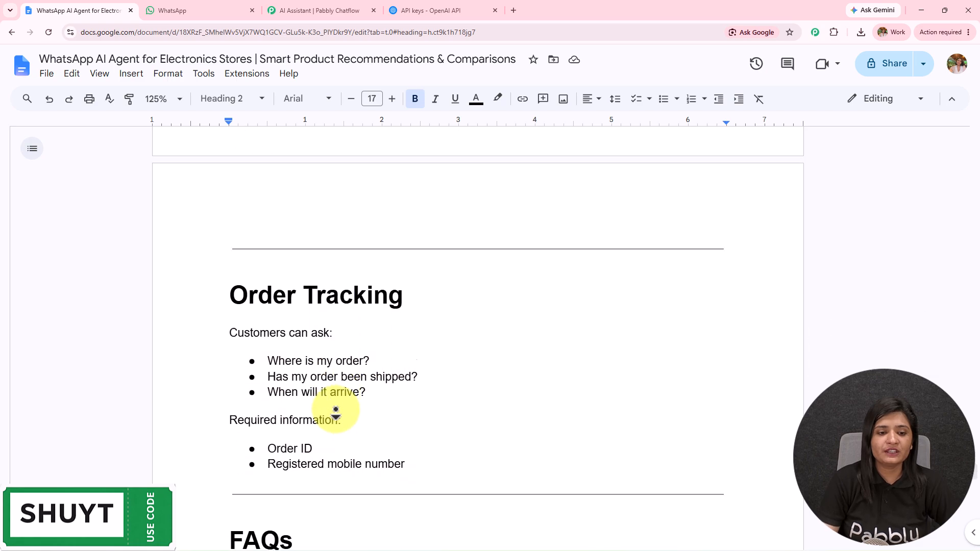
pyautogui.scroll(-12, 335, 412)
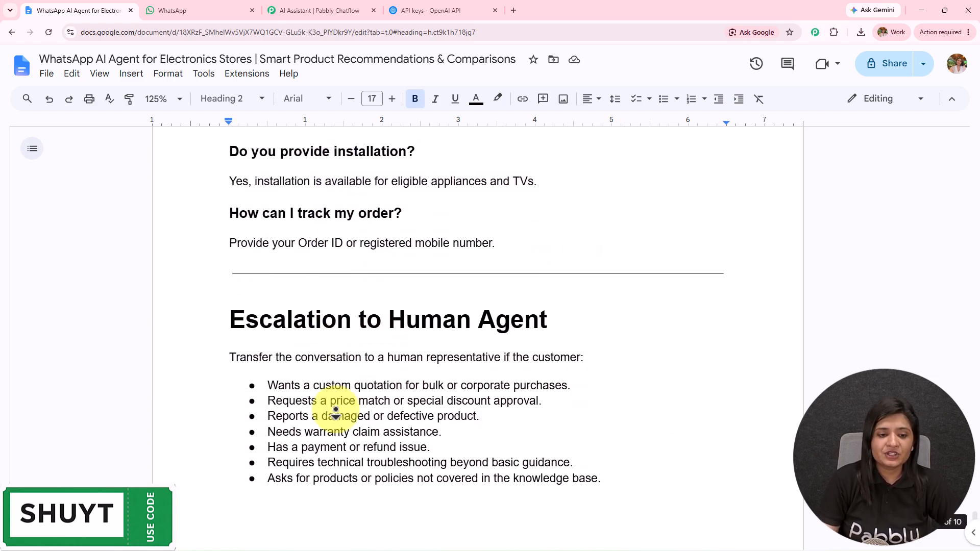
pyautogui.scroll(10, 341, 204)
pyautogui.scroll(20, 341, 204)
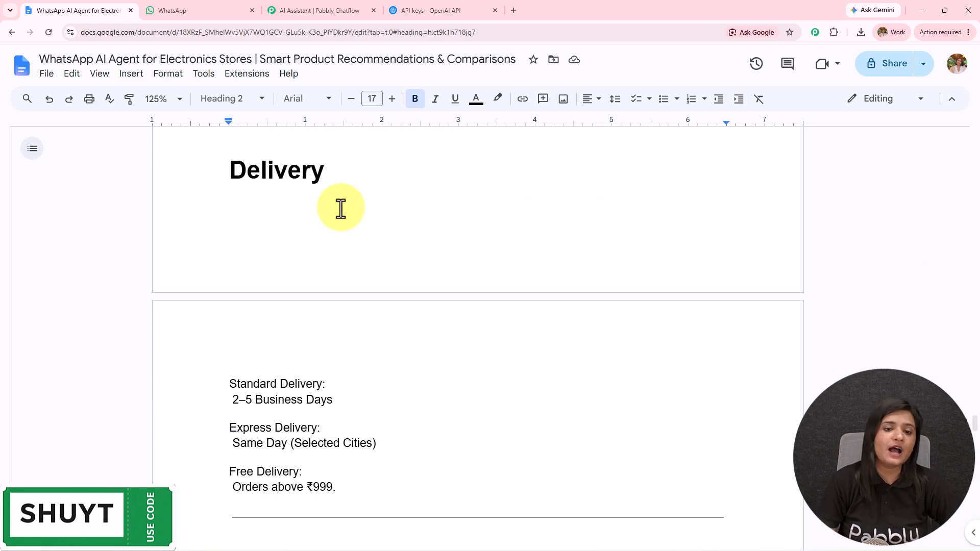
pyautogui.scroll(20, 342, 208)
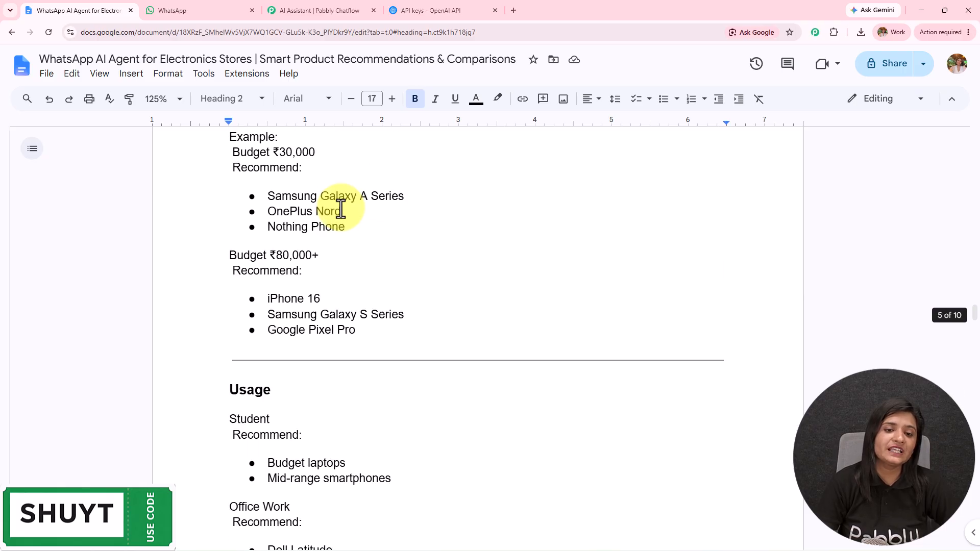
pyautogui.scroll(5, 341, 208)
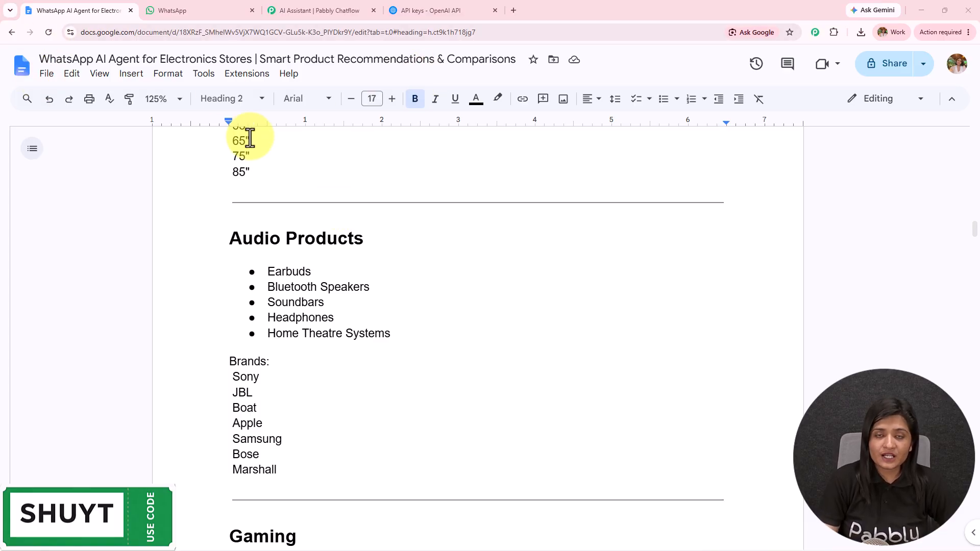
# Check the File > Download format options, then return to the Pabbly Chatflow tab.
pyautogui.click(46, 74)
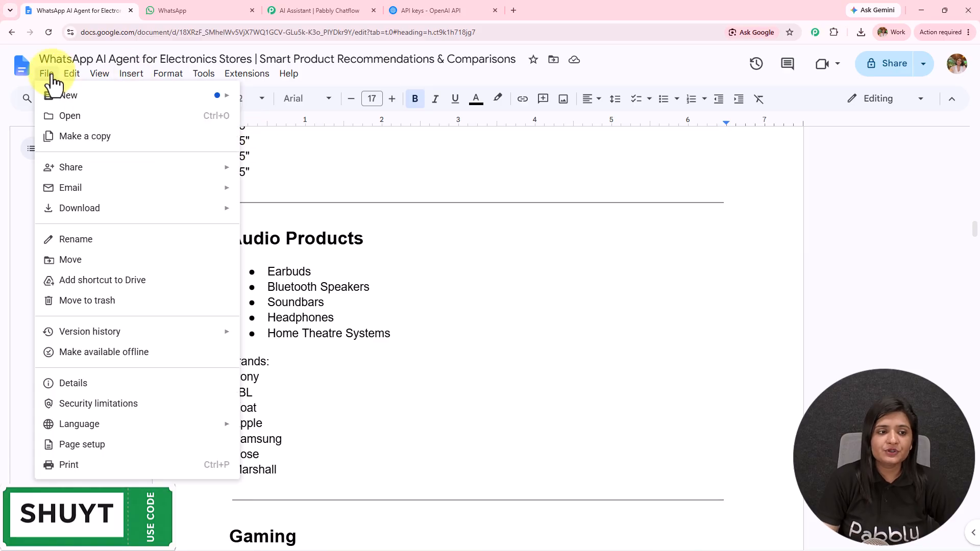
pyautogui.moveTo(232, 225)
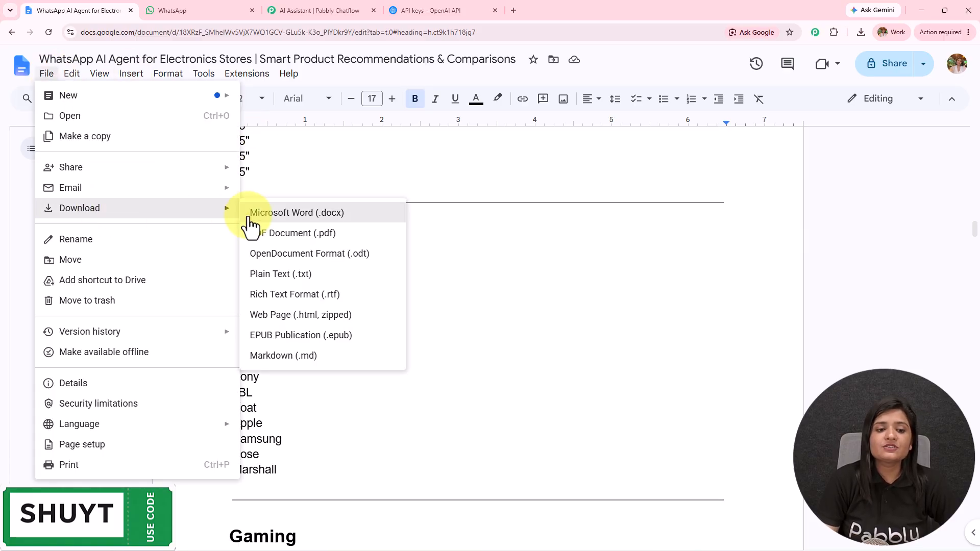
pyautogui.click(301, 10)
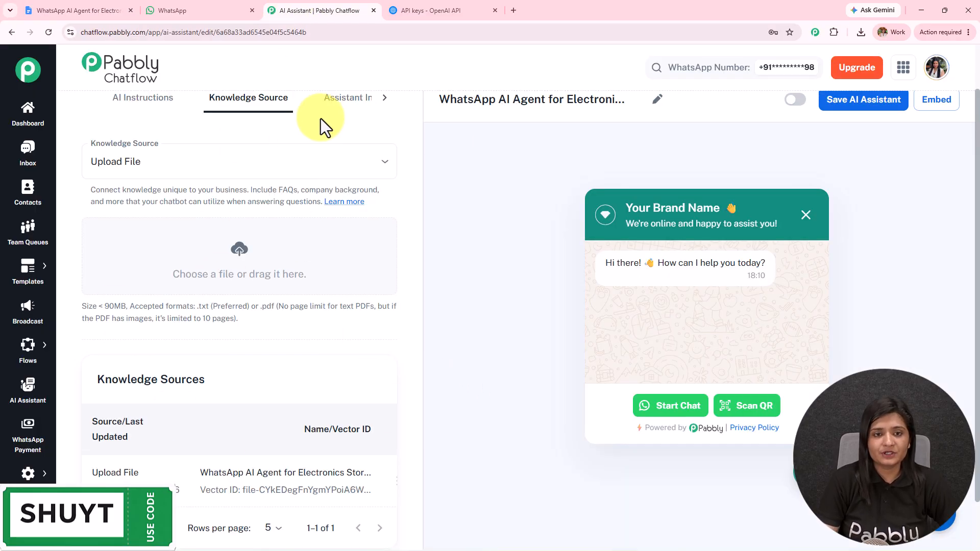
# On the Interface tab, change the header heading to 'Name' and keep the original subheading.
pyautogui.click(332, 106)
pyautogui.moveTo(176, 161); pyautogui.dragTo(3, 178)
pyautogui.write('Na👋')
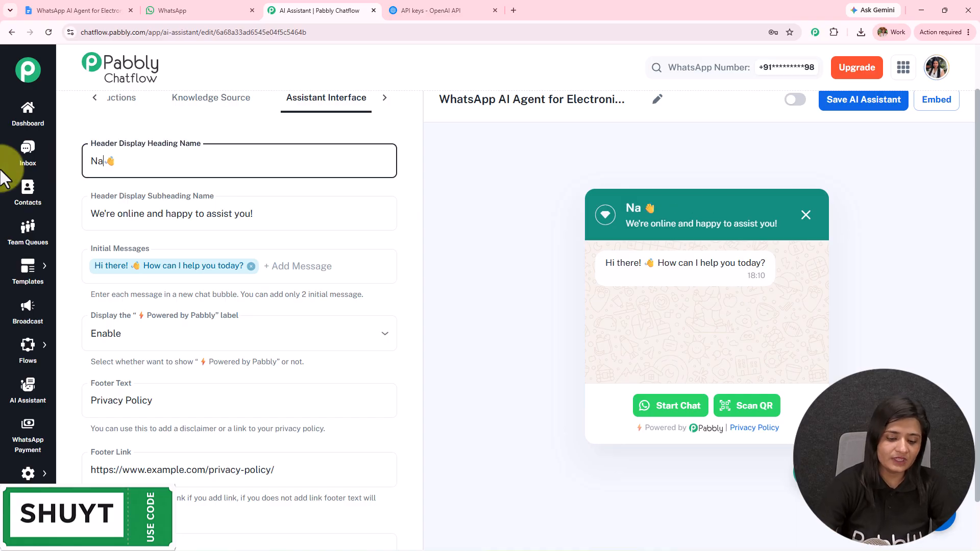
pyautogui.click(247, 223)
pyautogui.hotkey('ctrl', 'a')
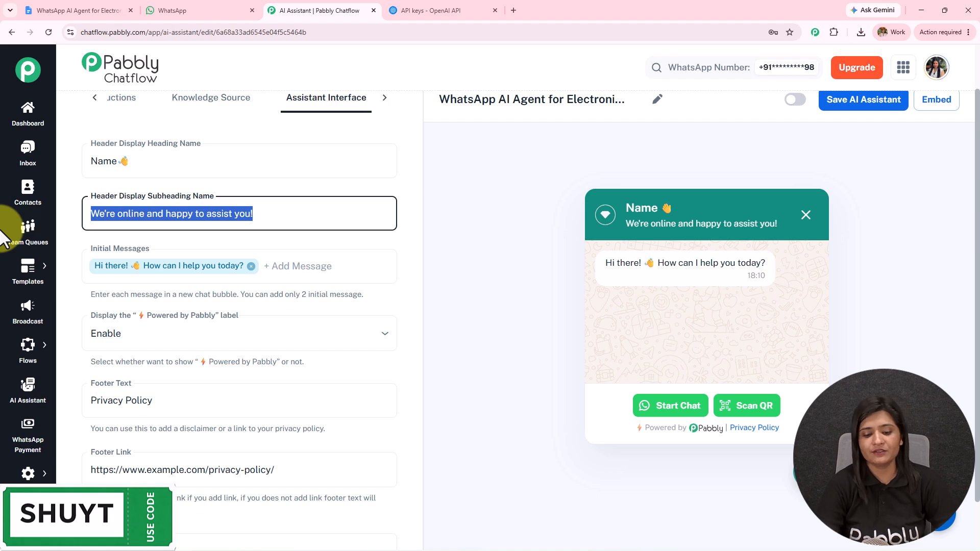
pyautogui.press('BackSpace')
pyautogui.hotkey('ctrl', 'z')
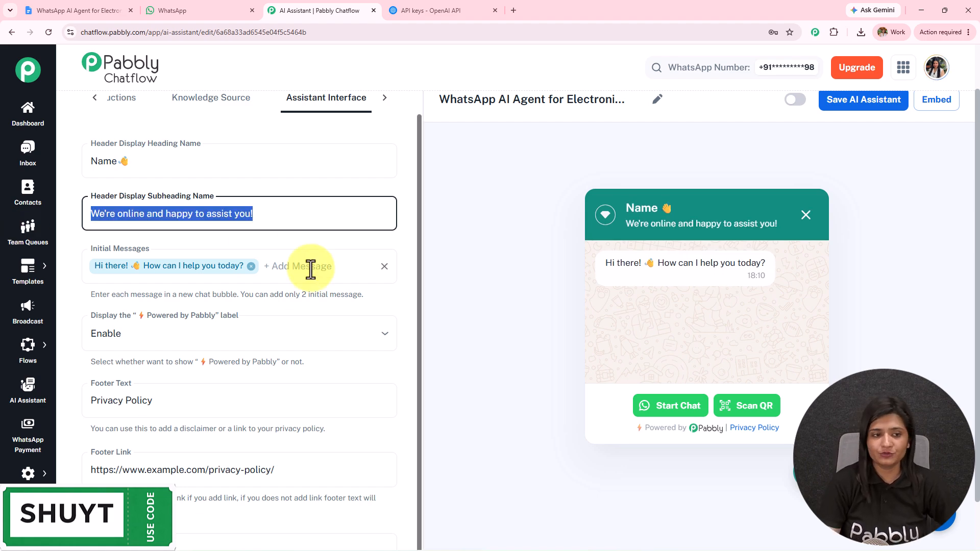
pyautogui.press('Tab')
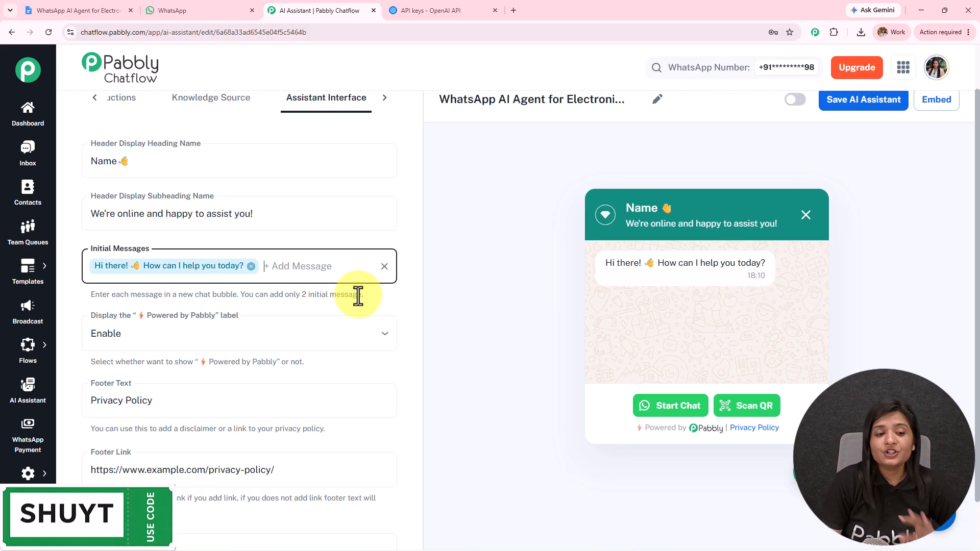
# Keep the Powered by Pabbly label set to Enable after briefly hiding it.
pyautogui.scroll(-2, 337, 294)
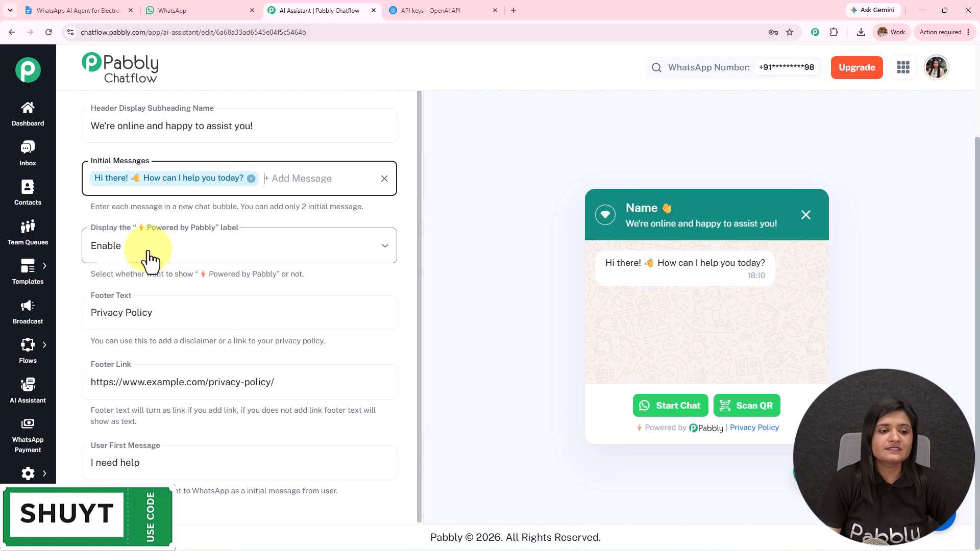
pyautogui.click(211, 249)
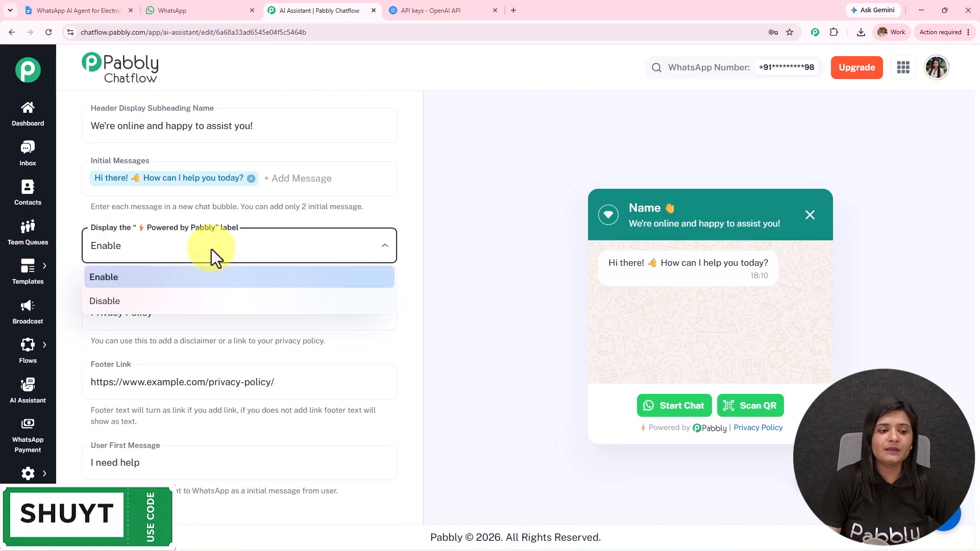
pyautogui.click(145, 305)
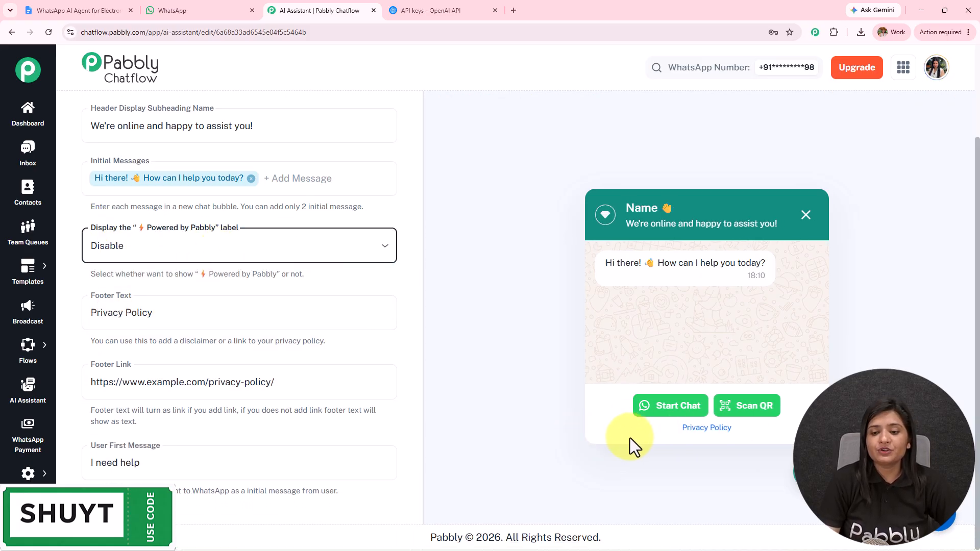
pyautogui.click(118, 253)
pyautogui.click(128, 278)
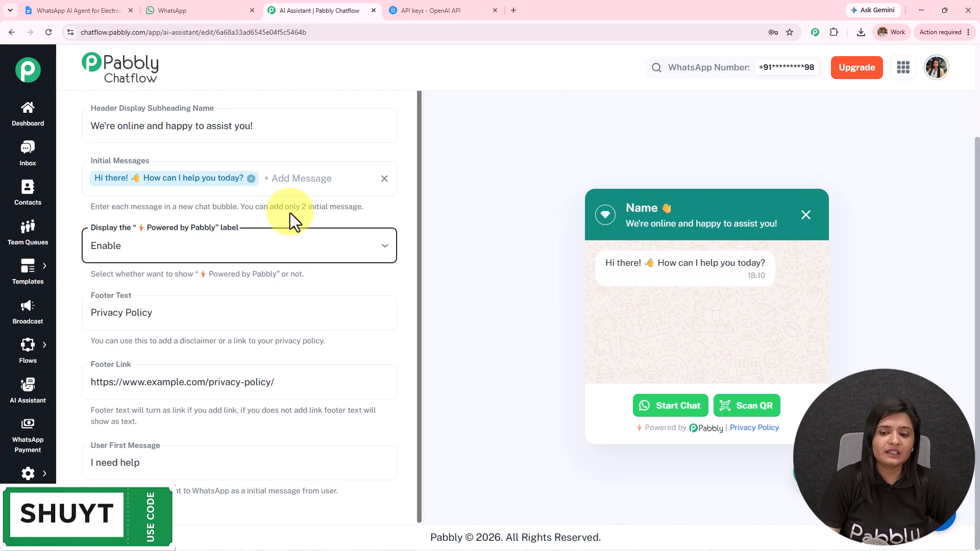
# Review the footer text, footer link and user first message without changing them.
pyautogui.click(161, 317)
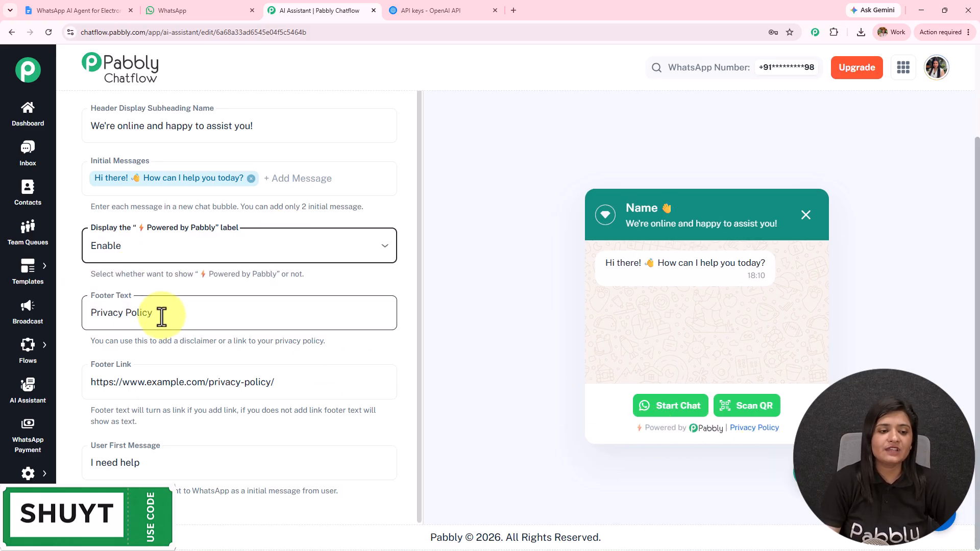
pyautogui.hotkey('ctrl', 'a')
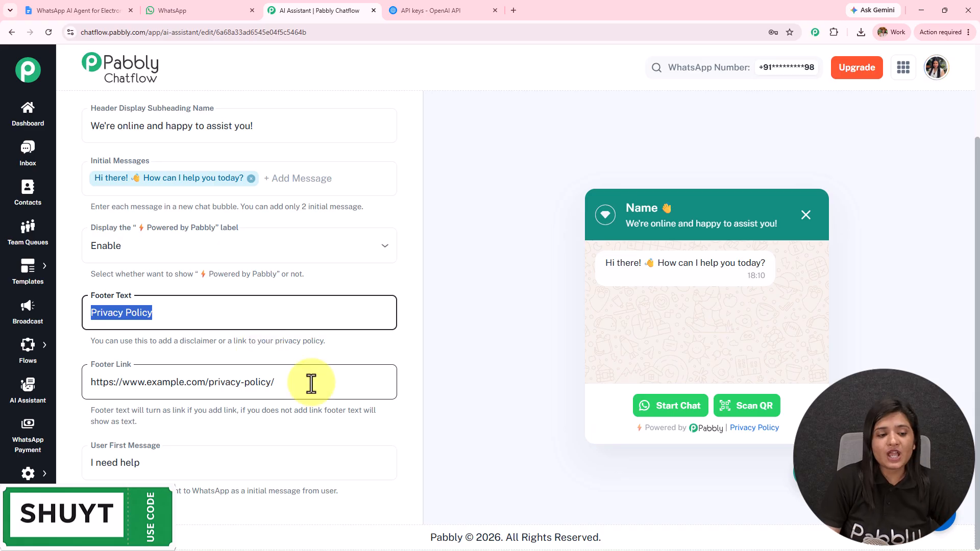
pyautogui.moveTo(311, 383); pyautogui.dragTo(31, 382)
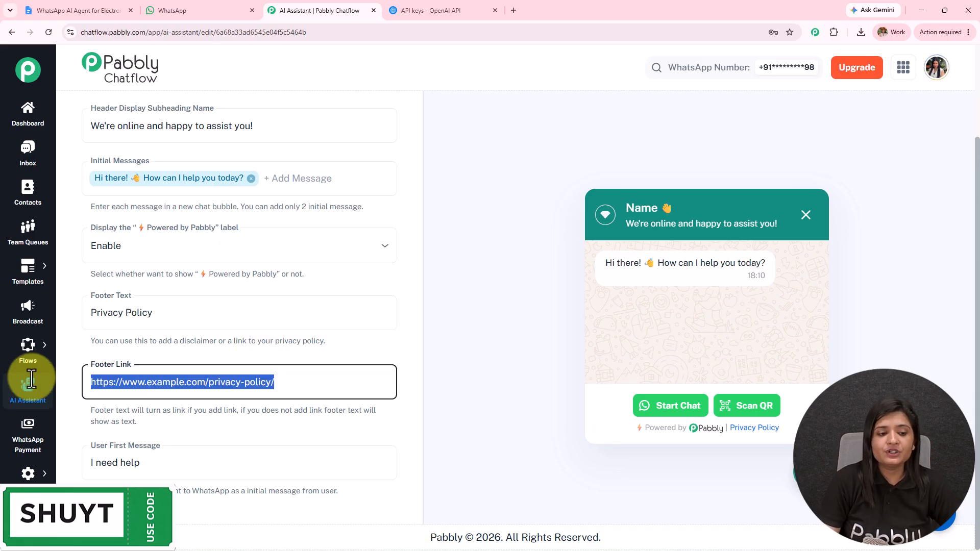
pyautogui.click(240, 439)
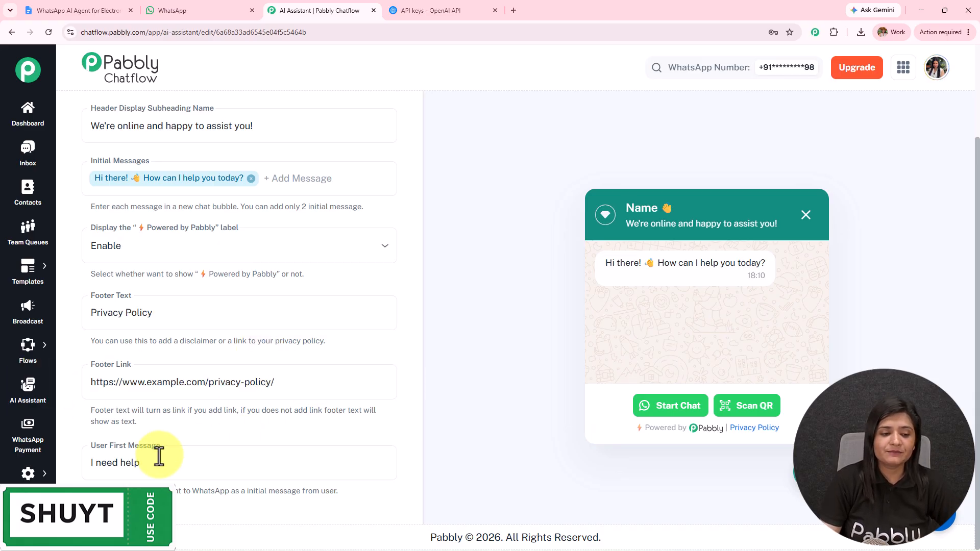
pyautogui.moveTo(187, 459); pyautogui.dragTo(25, 450)
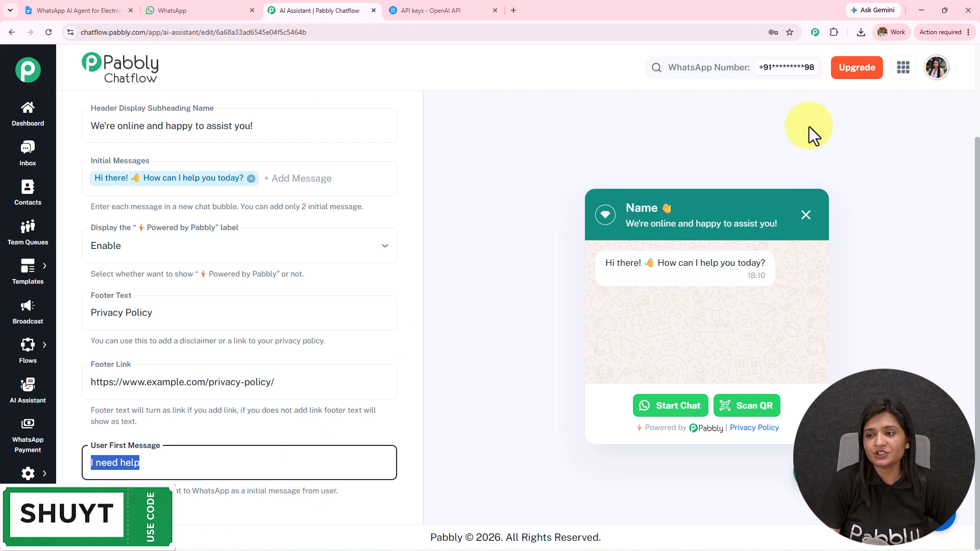
pyautogui.scroll(1, 970, 163)
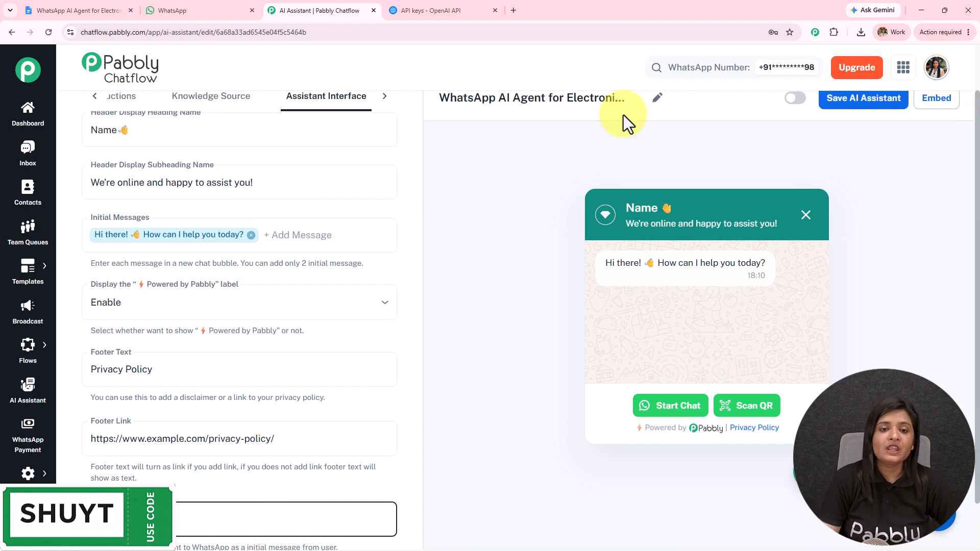
# On the Styling tab, set Theme Mode to Light after briefly trying Dark.
pyautogui.click(385, 98)
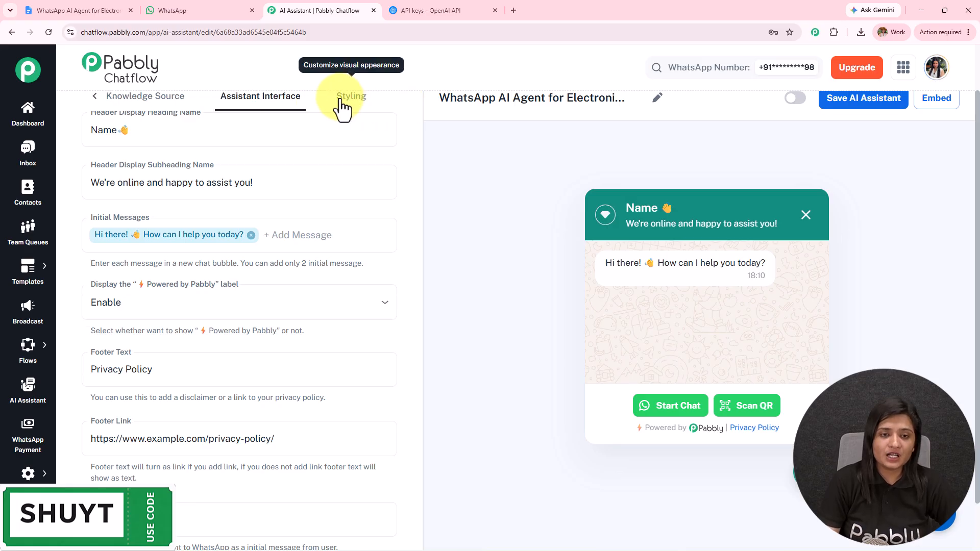
pyautogui.click(342, 105)
pyautogui.scroll(1, 416, 131)
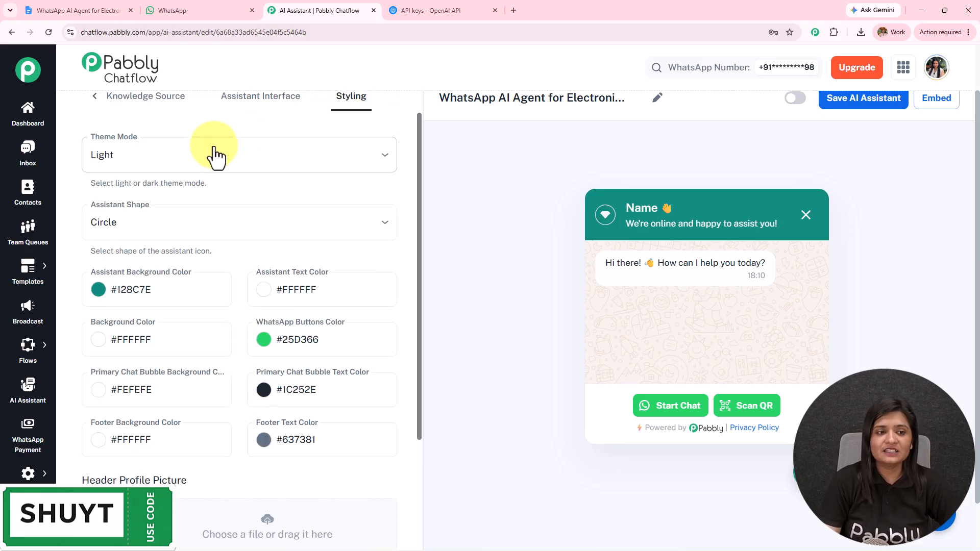
pyautogui.click(221, 154)
pyautogui.click(167, 213)
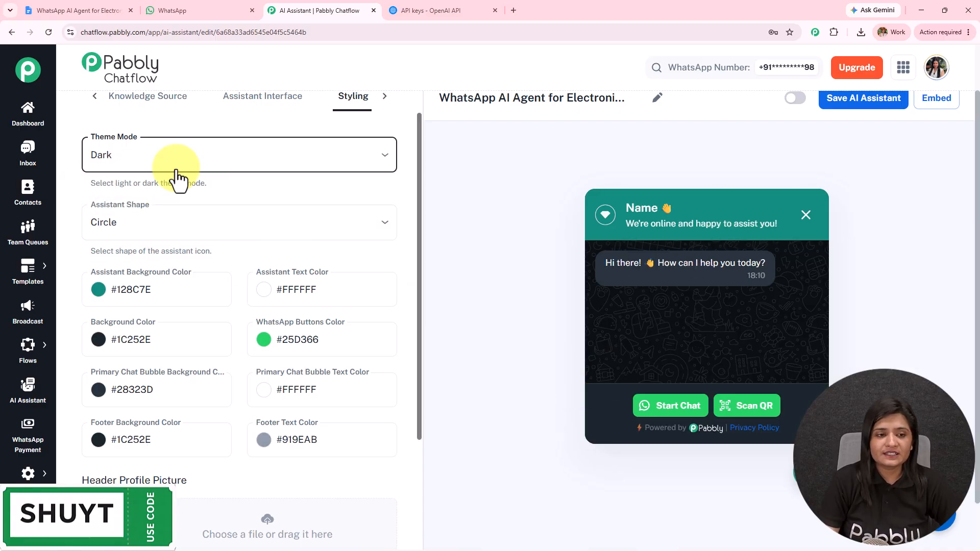
pyautogui.click(155, 166)
pyautogui.click(148, 186)
# Set the assistant shape back to Circle after trying Rounded Square.
pyautogui.click(258, 210)
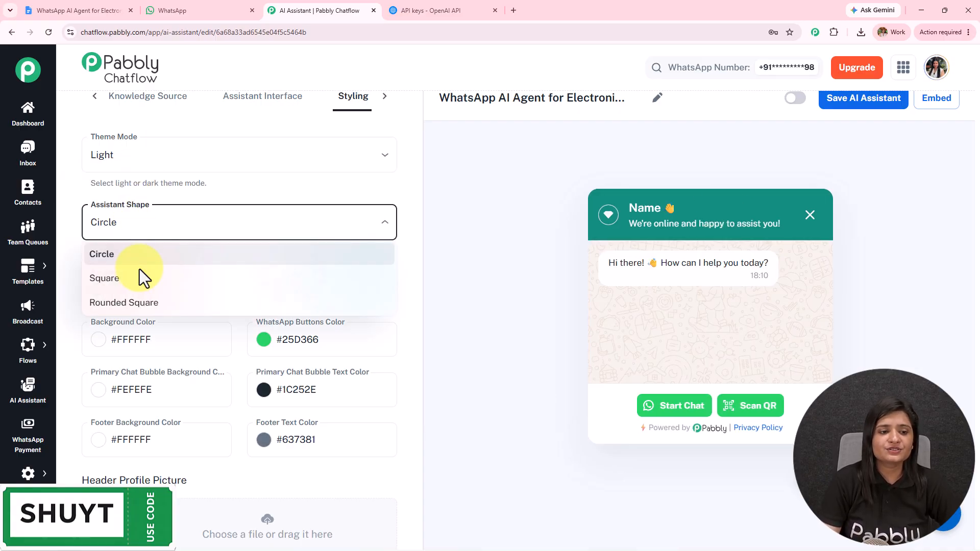
pyautogui.click(144, 309)
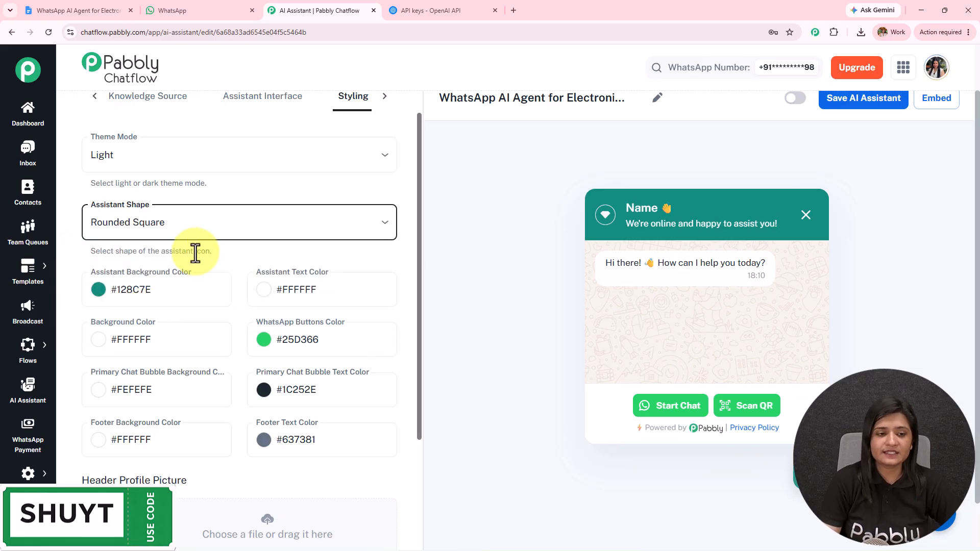
pyautogui.click(165, 236)
pyautogui.click(166, 254)
pyautogui.scroll(-4, 170, 247)
pyautogui.scroll(3, 171, 247)
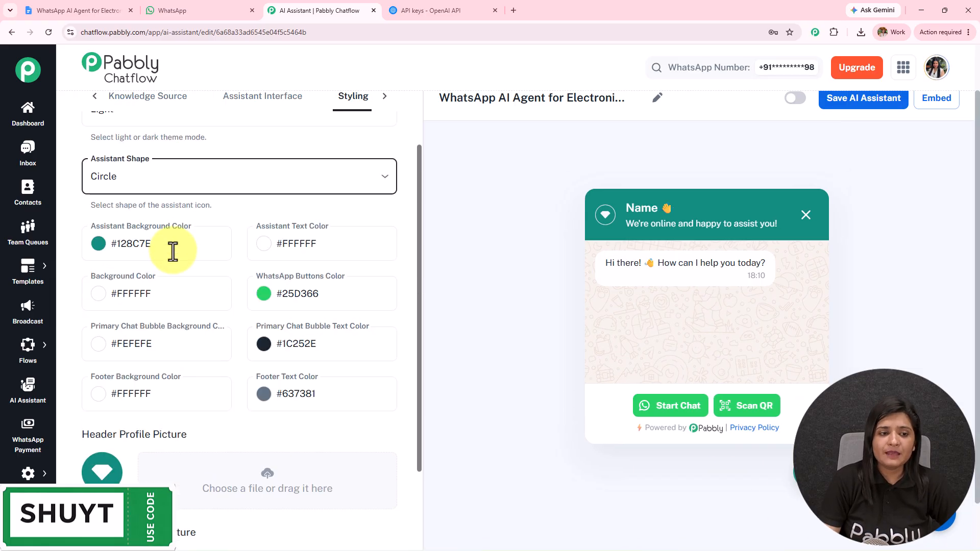
pyautogui.scroll(-1, 231, 202)
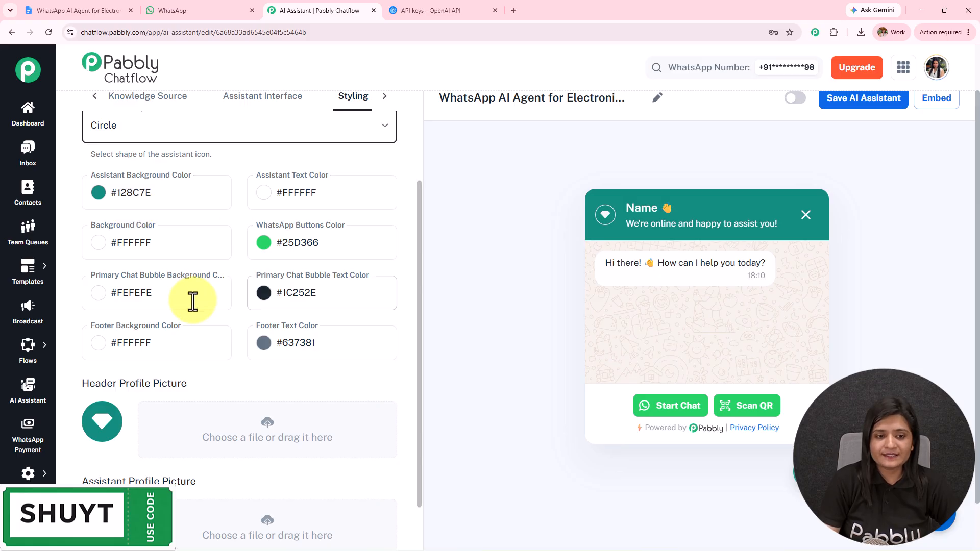
pyautogui.scroll(-2, 339, 248)
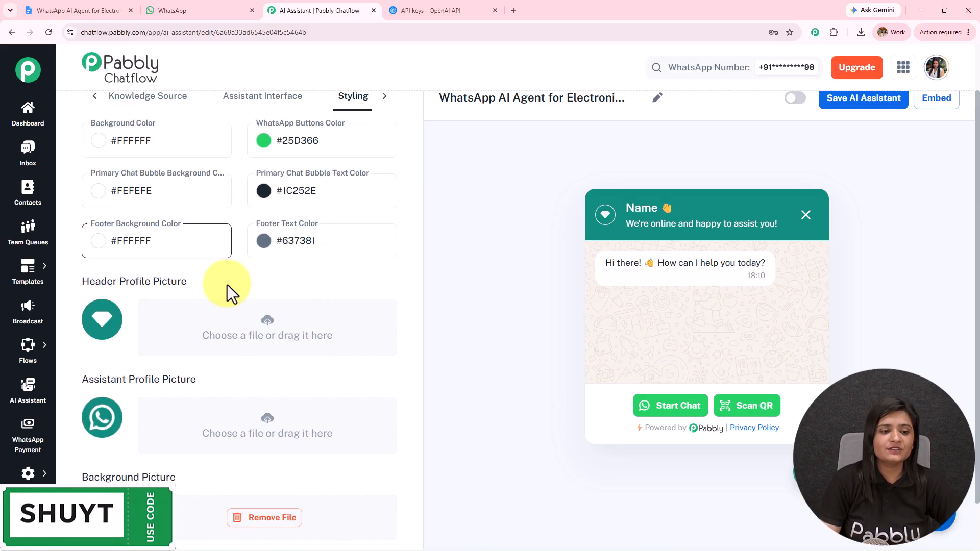
pyautogui.scroll(-1, 454, 301)
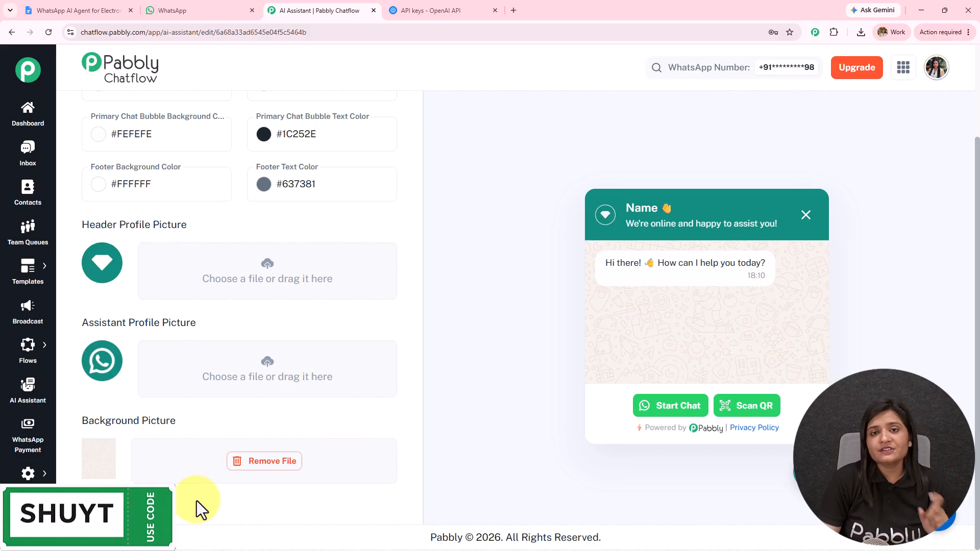
pyautogui.moveTo(977, 187); pyautogui.dragTo(979, 130)
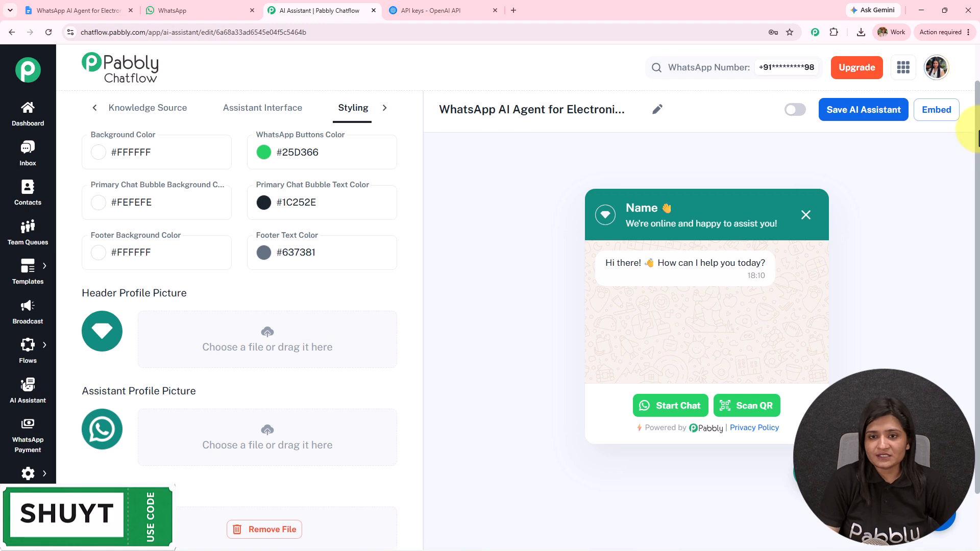
# Switch the assistant on, save it, select its embed script, and open the Inbox.
pyautogui.click(796, 110)
pyautogui.click(855, 122)
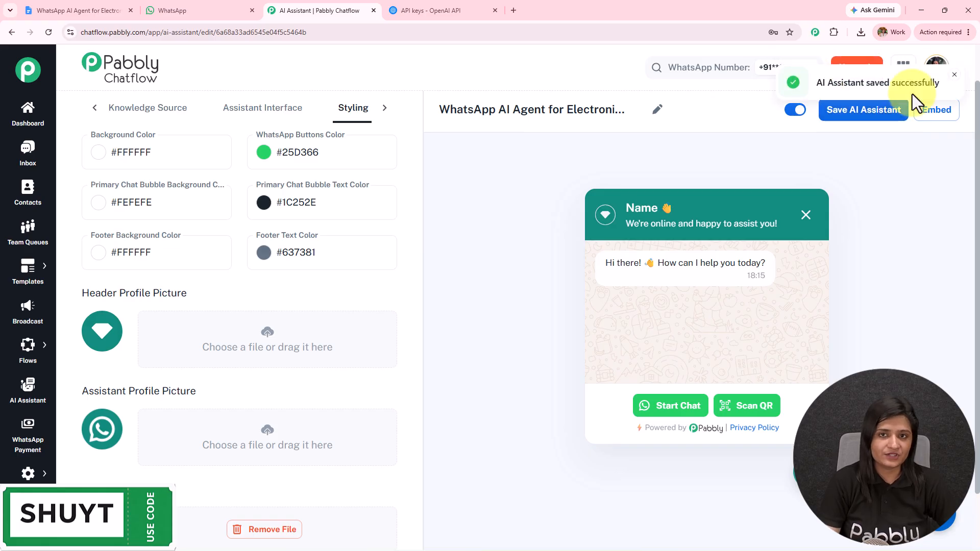
pyautogui.click(936, 113)
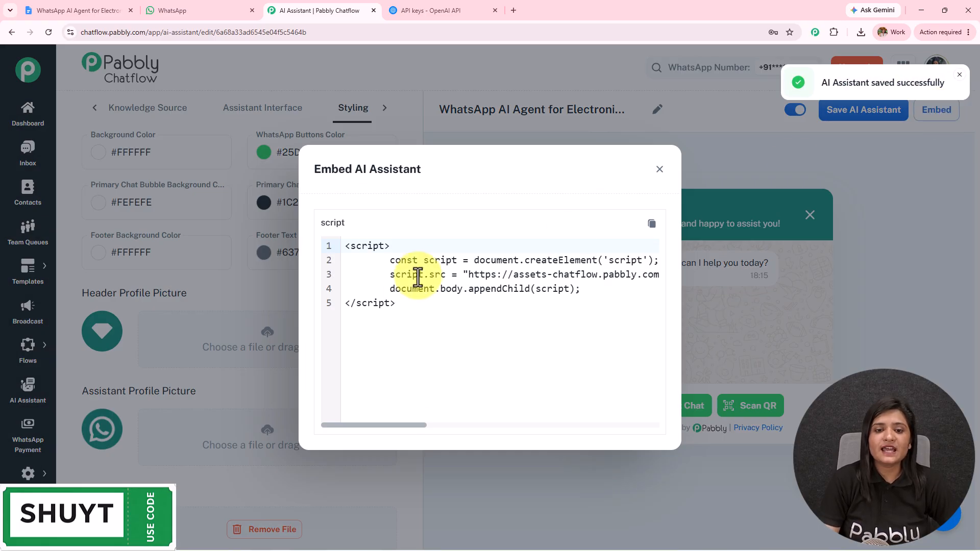
pyautogui.moveTo(414, 309); pyautogui.dragTo(336, 236)
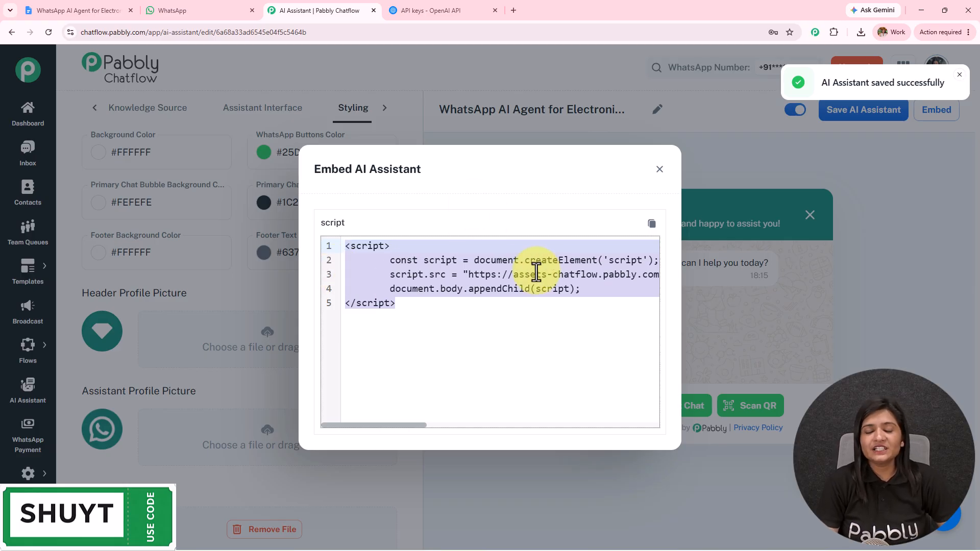
pyautogui.click(660, 169)
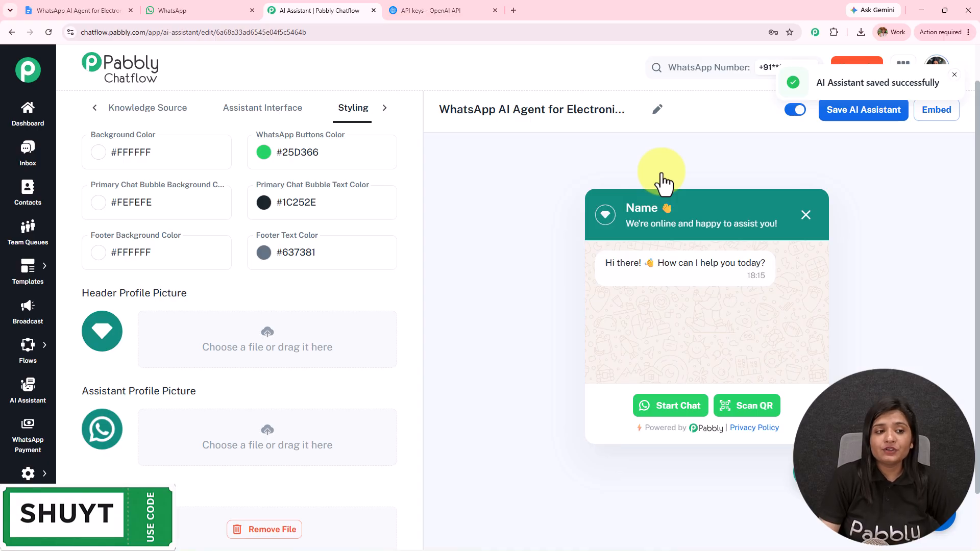
pyautogui.click(23, 163)
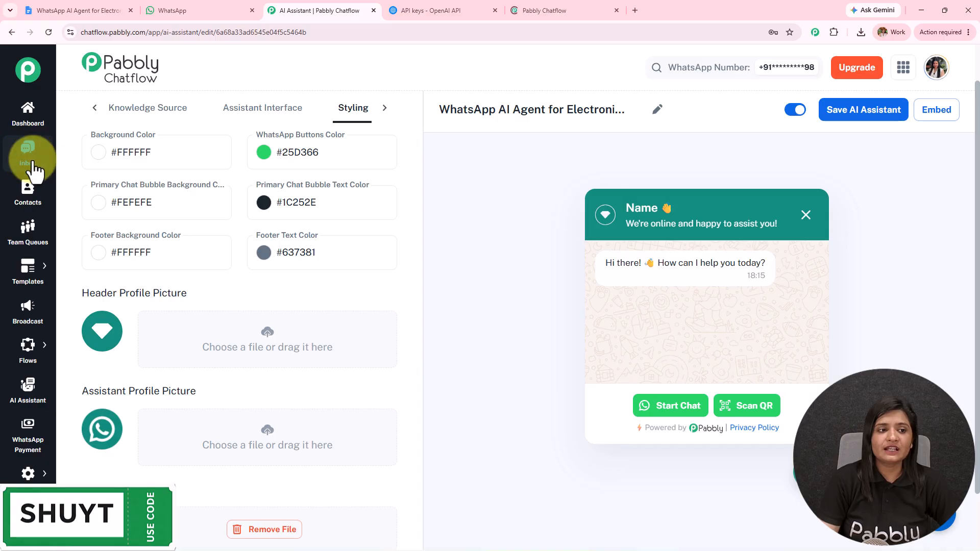
# Assign WhatsApp AI Agent for Electronics Stores to the Latest chat, then open Inbox Settings.
pyautogui.click(522, 2)
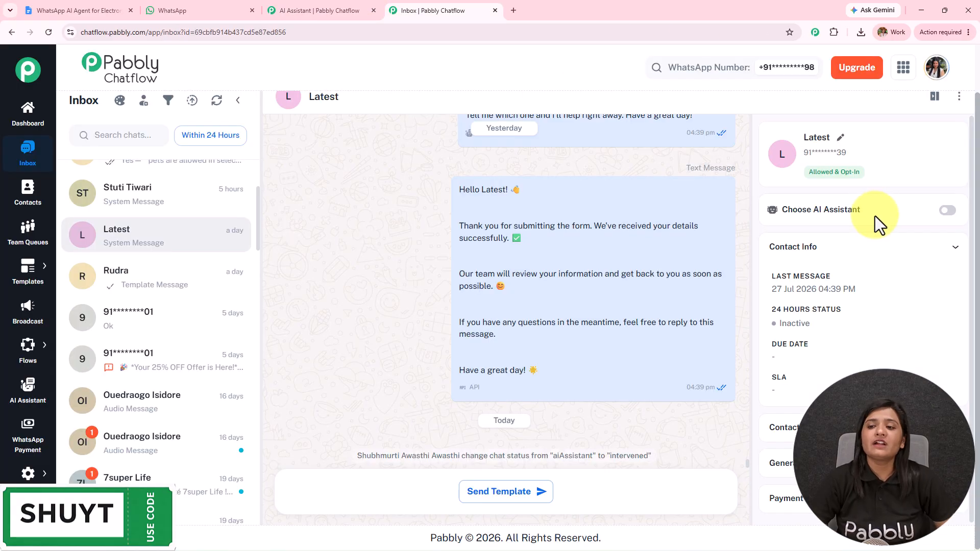
pyautogui.click(949, 215)
pyautogui.click(490, 256)
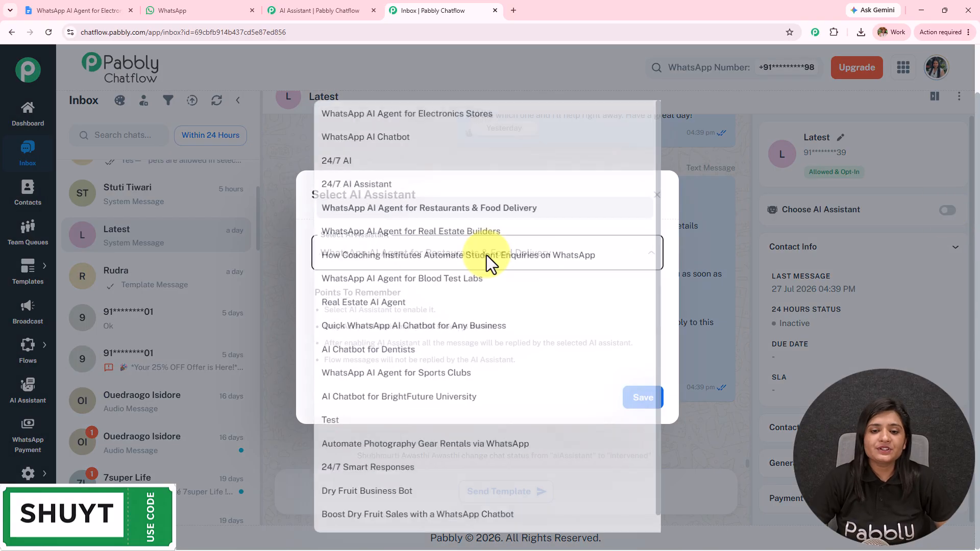
pyautogui.click(361, 111)
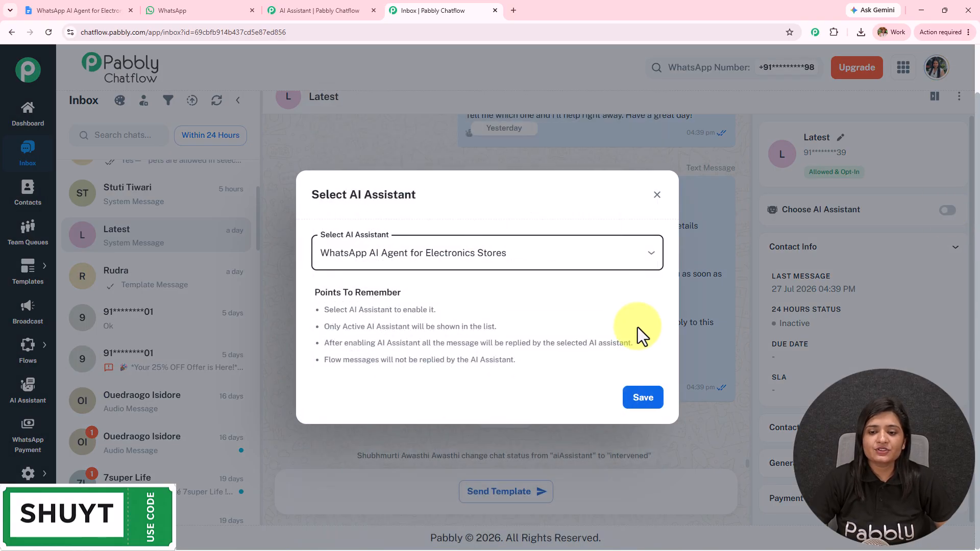
pyautogui.click(644, 399)
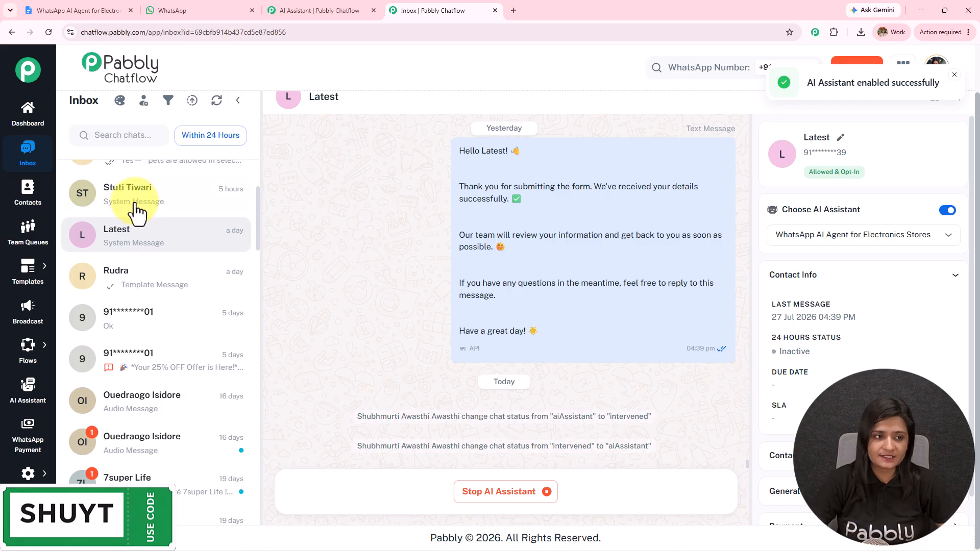
pyautogui.moveTo(47, 480)
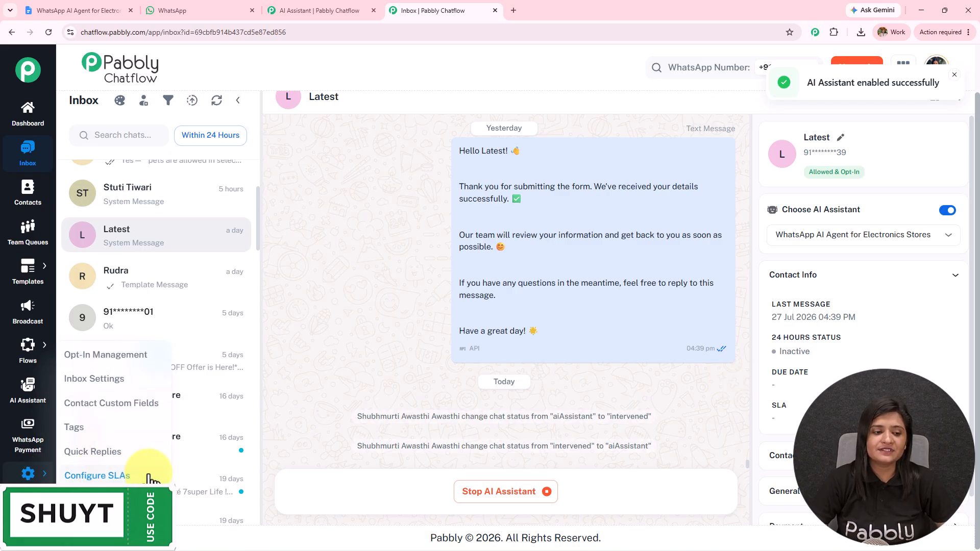
pyautogui.click(128, 380)
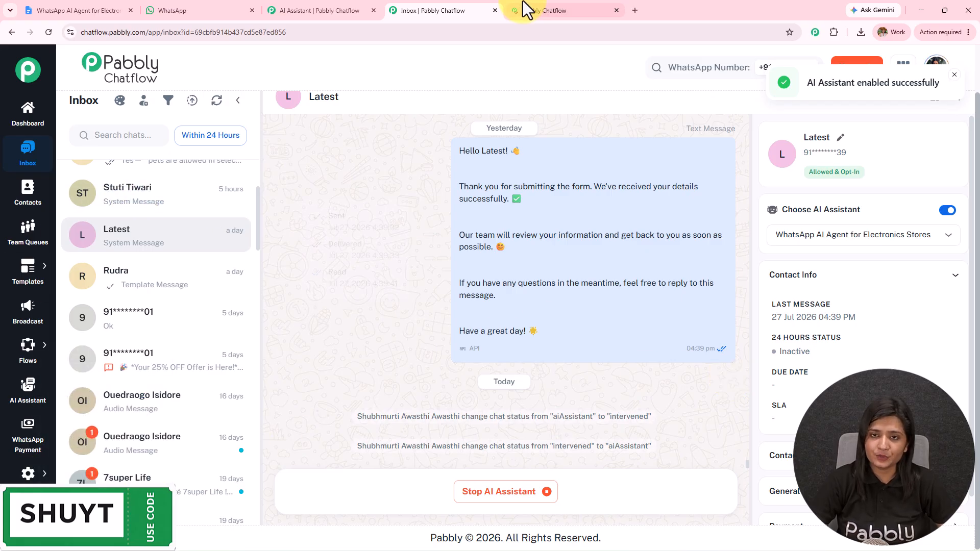
# In the first auto-reply rule, map the Skincare Test list to the Real Estate Builders agent.
pyautogui.click(523, 3)
pyautogui.moveTo(68, 114); pyautogui.dragTo(327, 148)
pyautogui.scroll(-10, 366, 357)
pyautogui.scroll(-5, 366, 357)
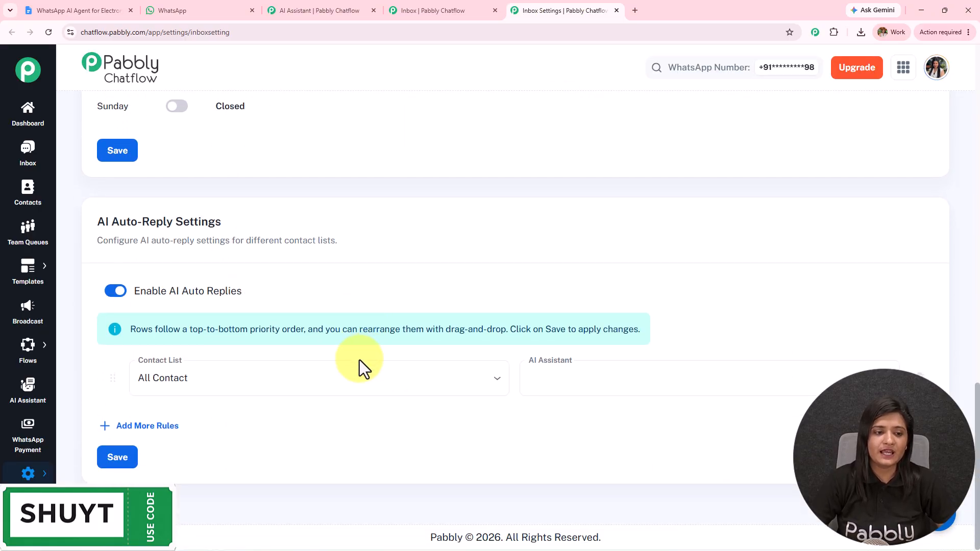
pyautogui.moveTo(98, 222); pyautogui.dragTo(345, 208)
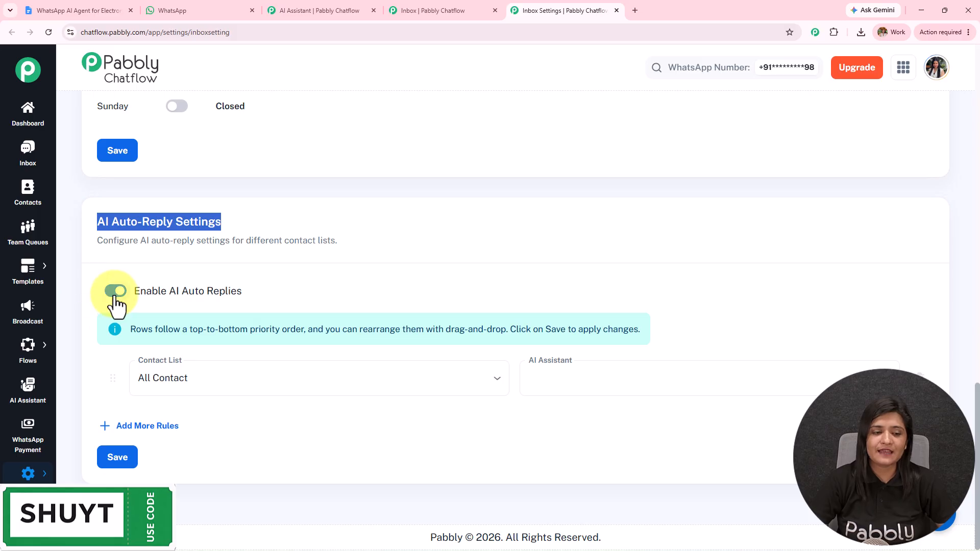
pyautogui.moveTo(133, 292); pyautogui.dragTo(384, 289)
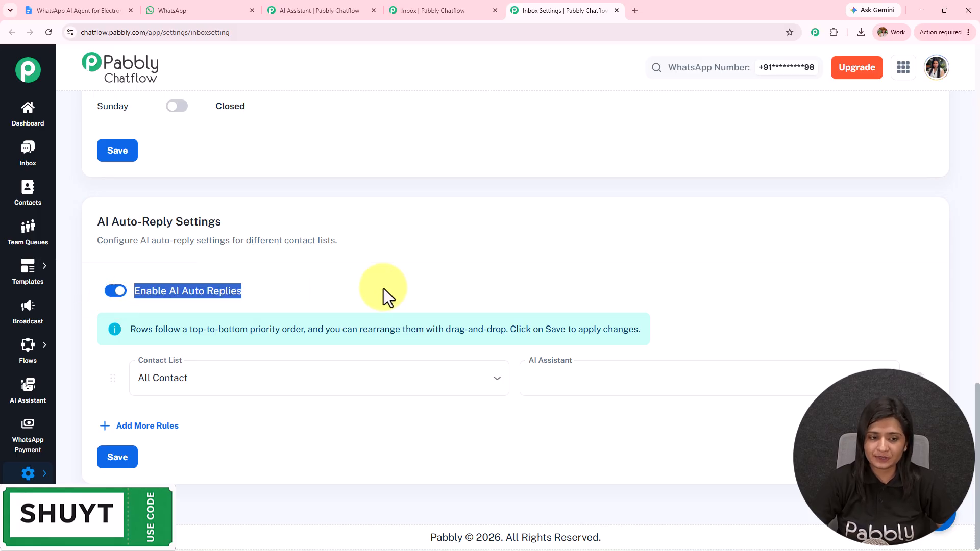
pyautogui.click(208, 388)
pyautogui.click(212, 401)
pyautogui.click(524, 401)
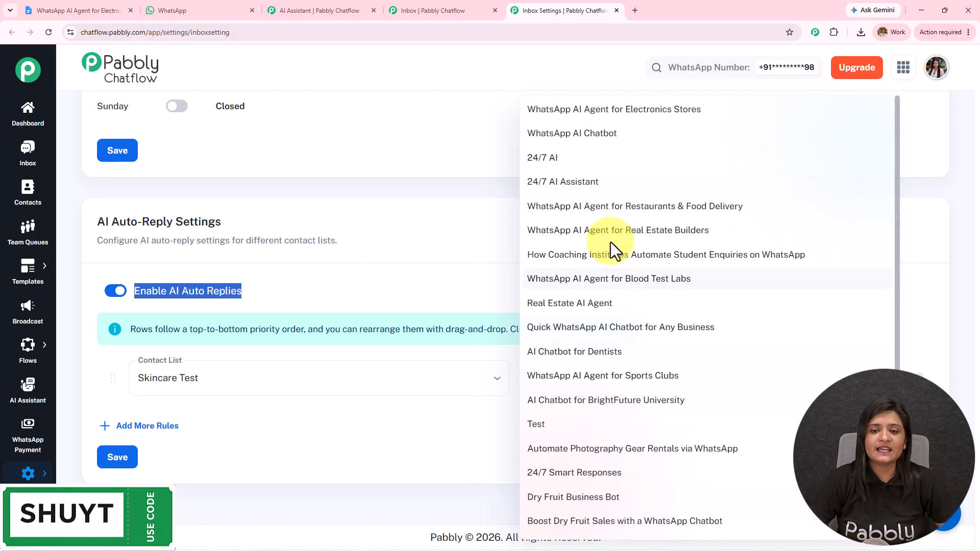
pyautogui.click(608, 229)
# Add two more rules and map All Contact to the Sports Clubs agent.
pyautogui.click(164, 427)
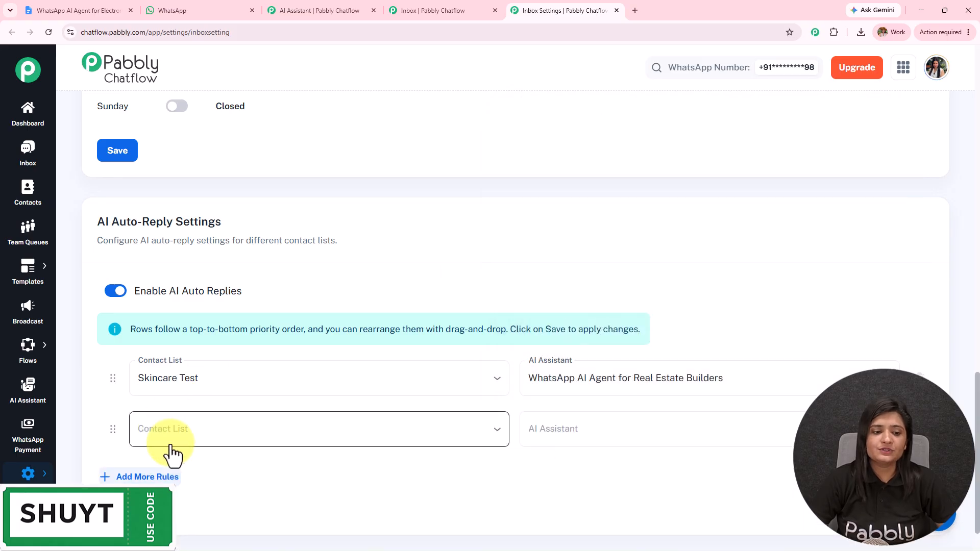
pyautogui.scroll(-1, 462, 365)
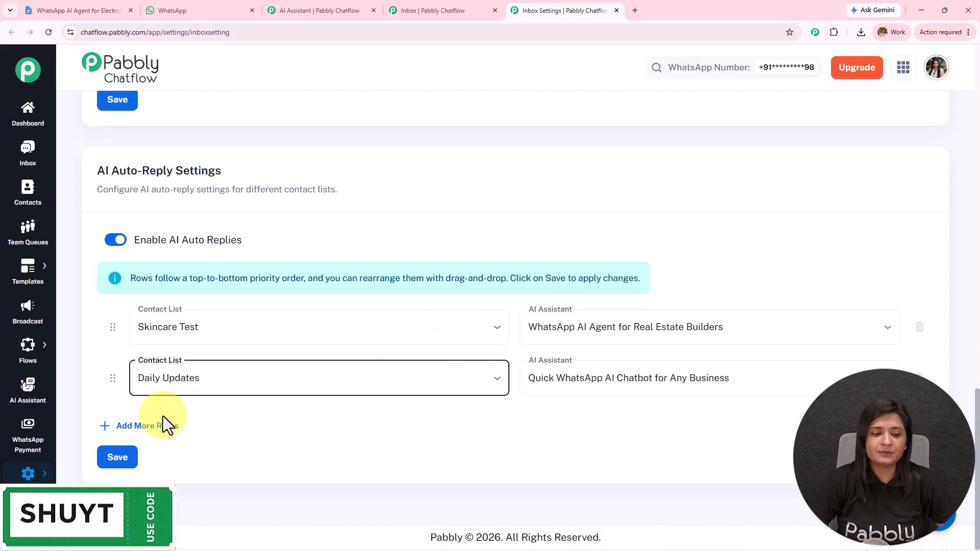
pyautogui.click(166, 425)
pyautogui.click(175, 434)
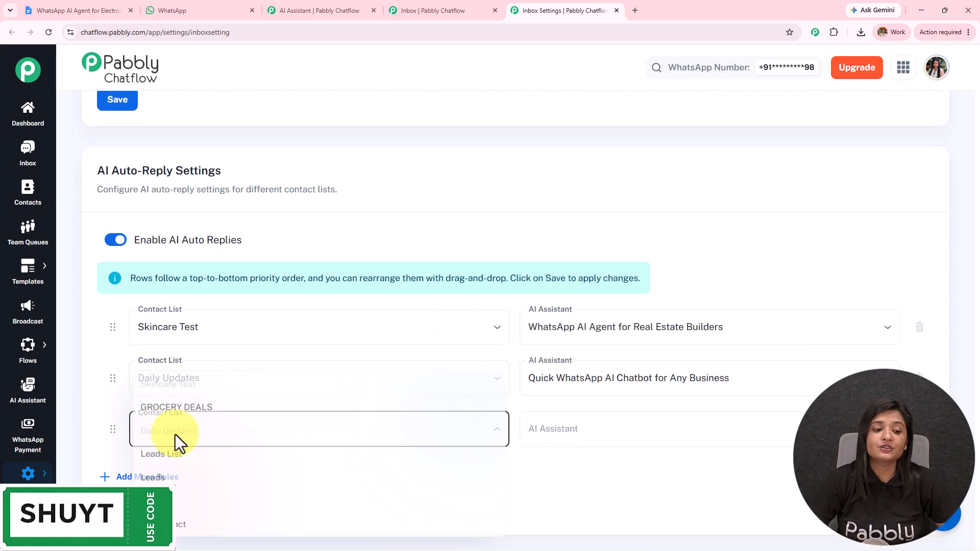
pyautogui.click(190, 526)
pyautogui.click(631, 440)
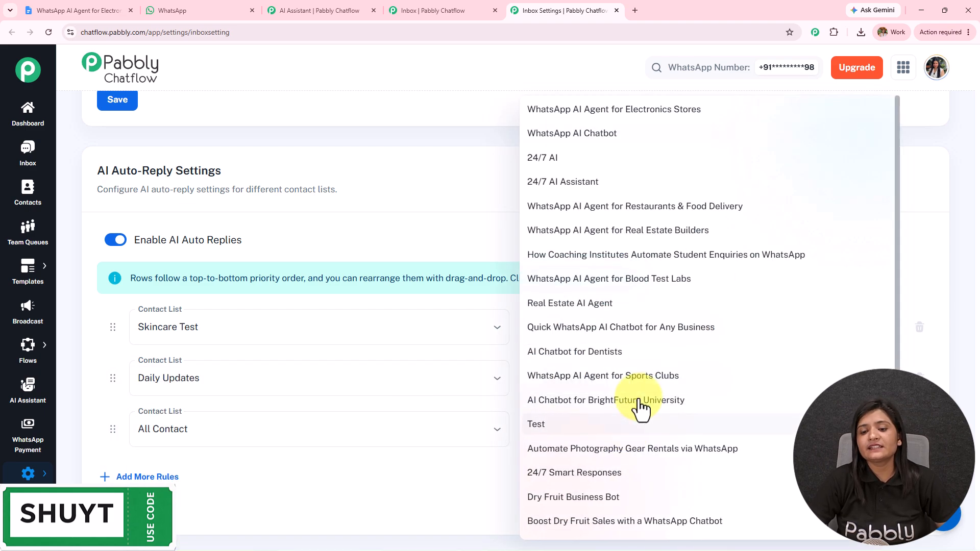
pyautogui.click(650, 376)
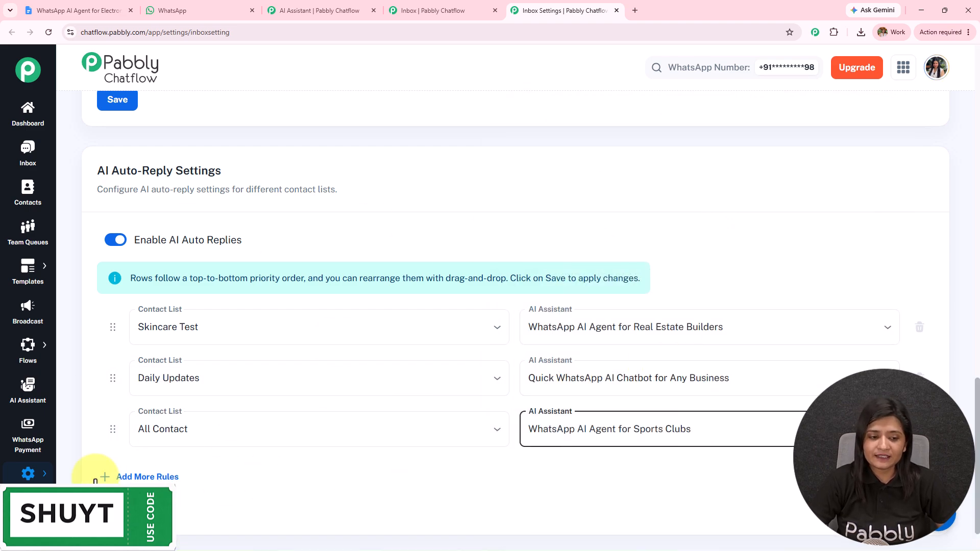